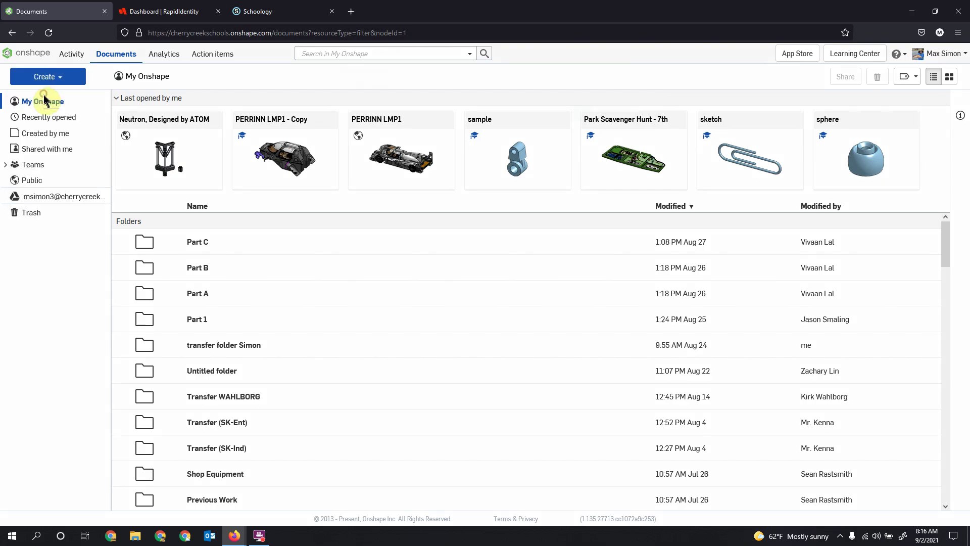
Step: Create a new document named Part 4 and display the Part 4 reference drawing over it
type("Part")
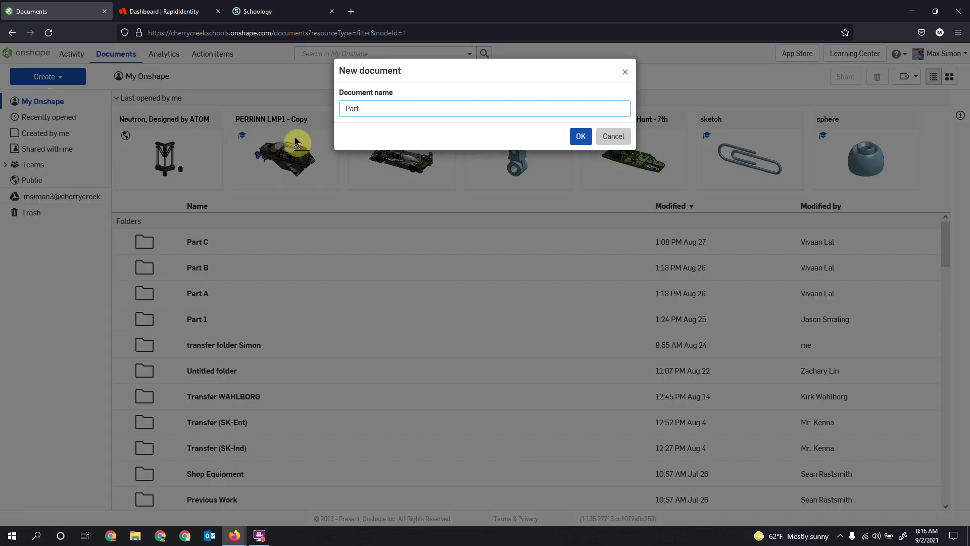
key("Return")
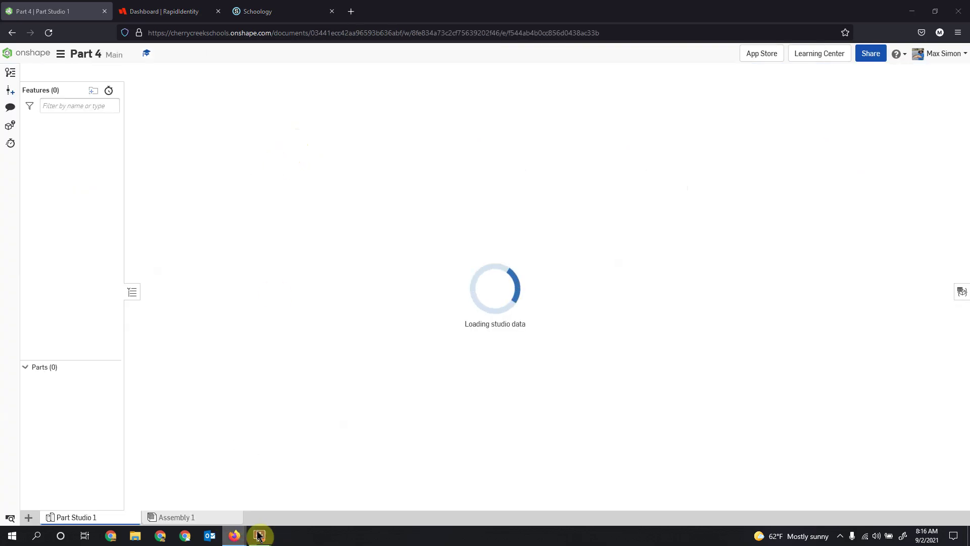
mouse_move(238, 536)
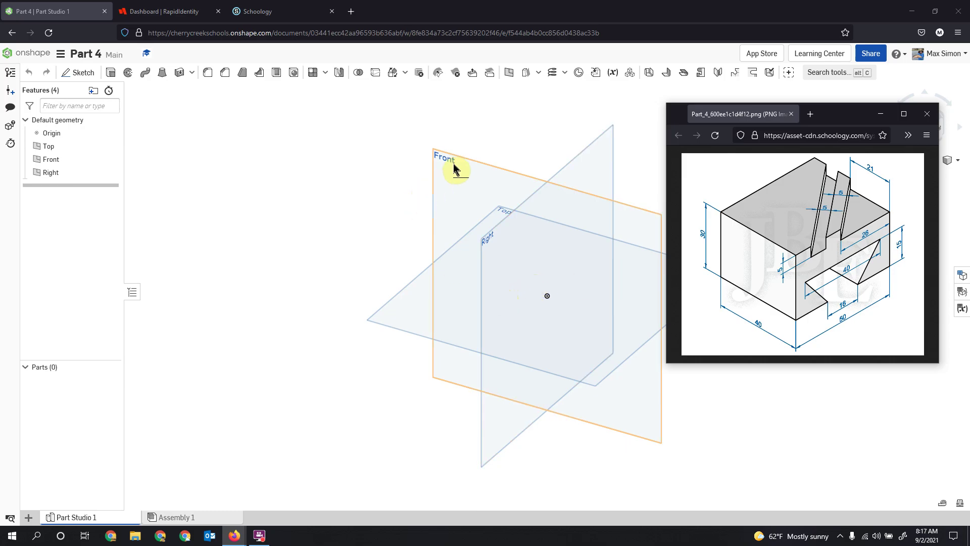
Step: Start a new sketch on the Front plane and view it straight on
left_click(76, 73)
left_click(480, 188)
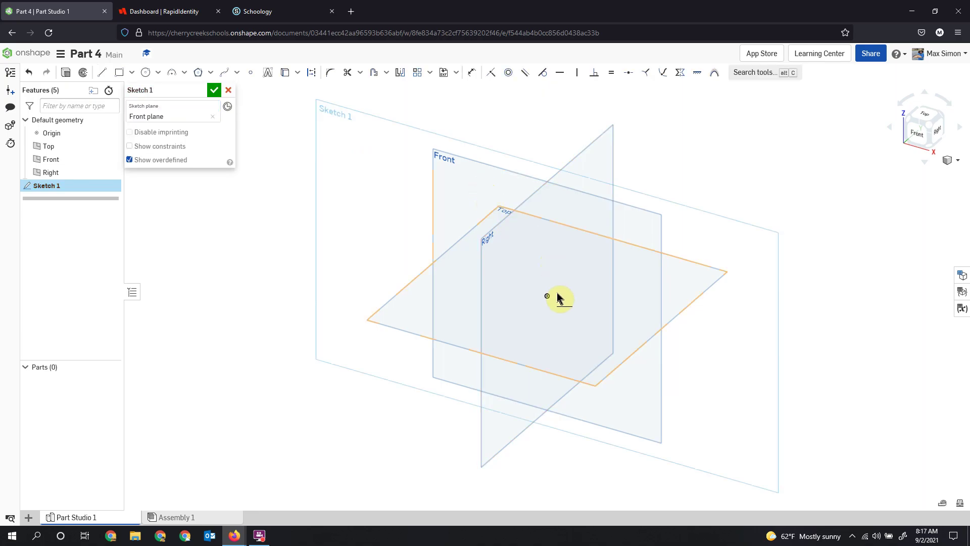
left_click(918, 133)
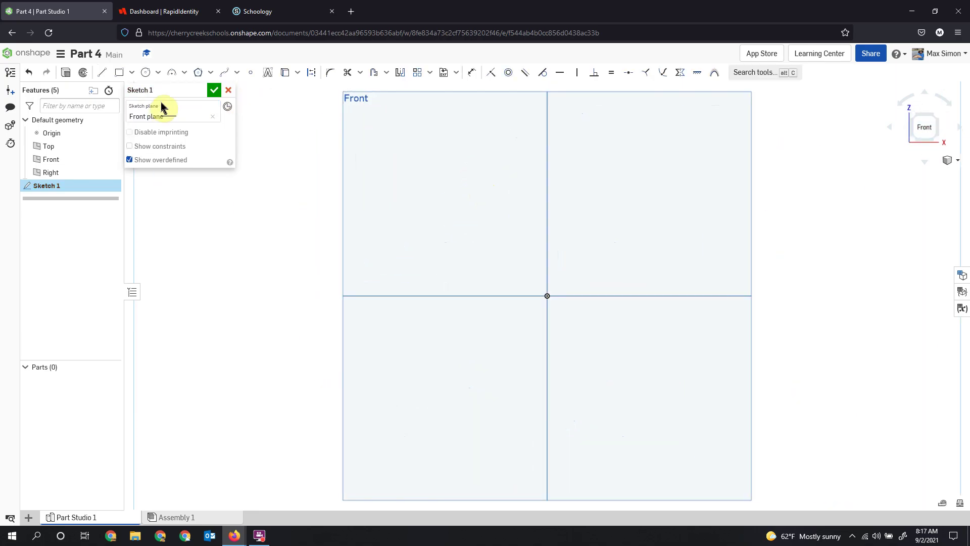
Step: Draw a vertical construction line upward from the origin and dimension its length to 30 mm
left_click(104, 75)
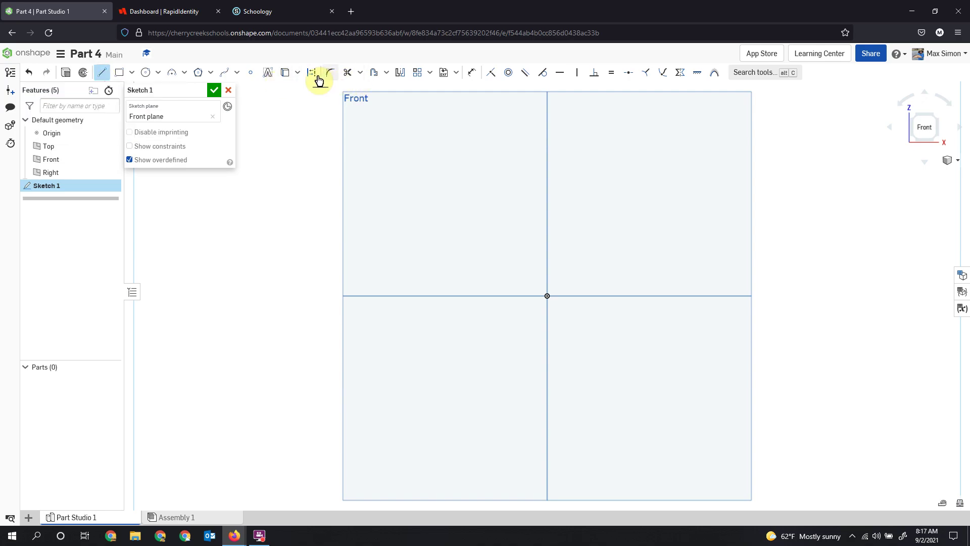
left_click(547, 295)
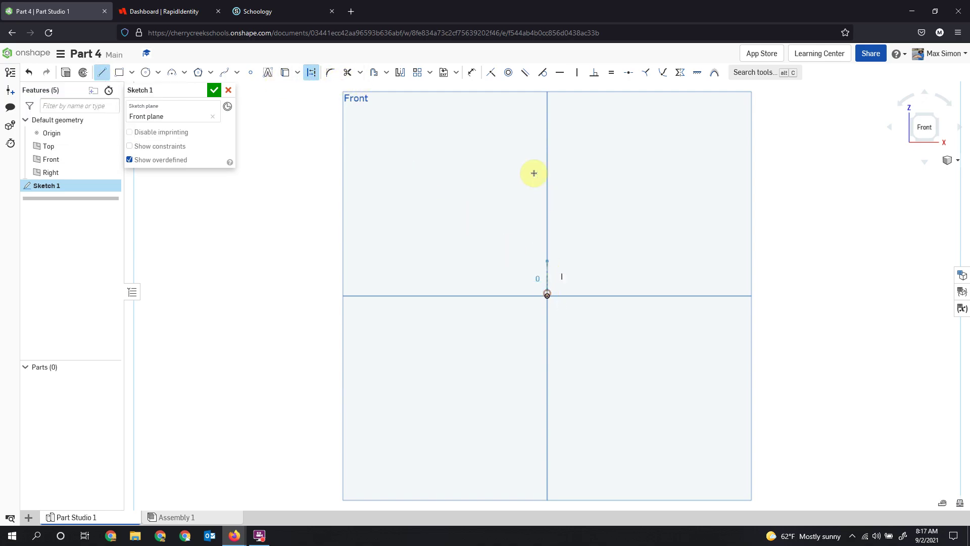
left_click(547, 200)
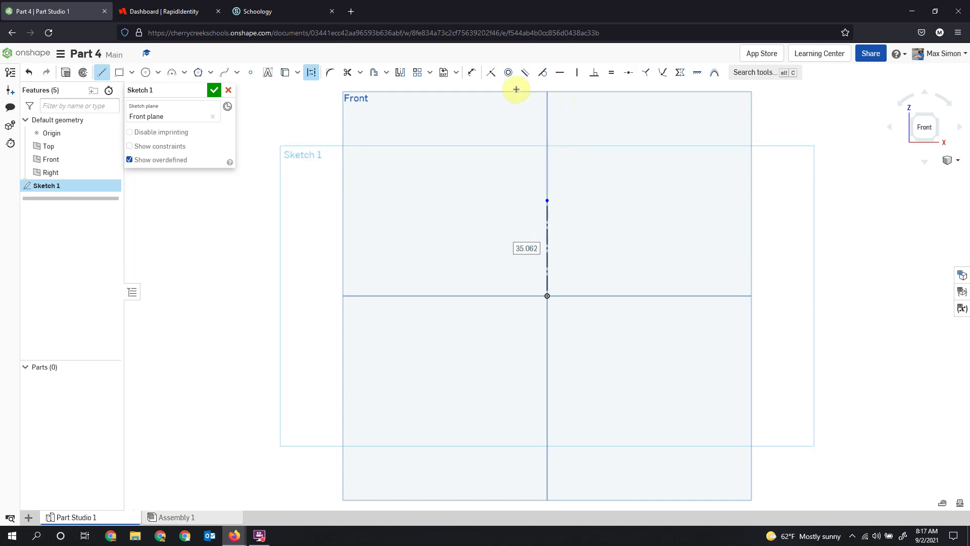
key("d")
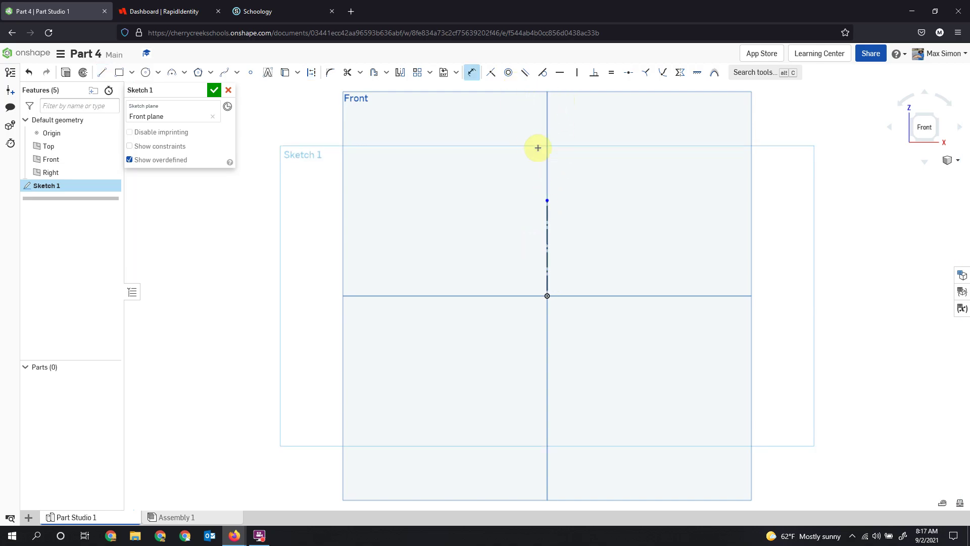
left_click(547, 259)
left_click(511, 259)
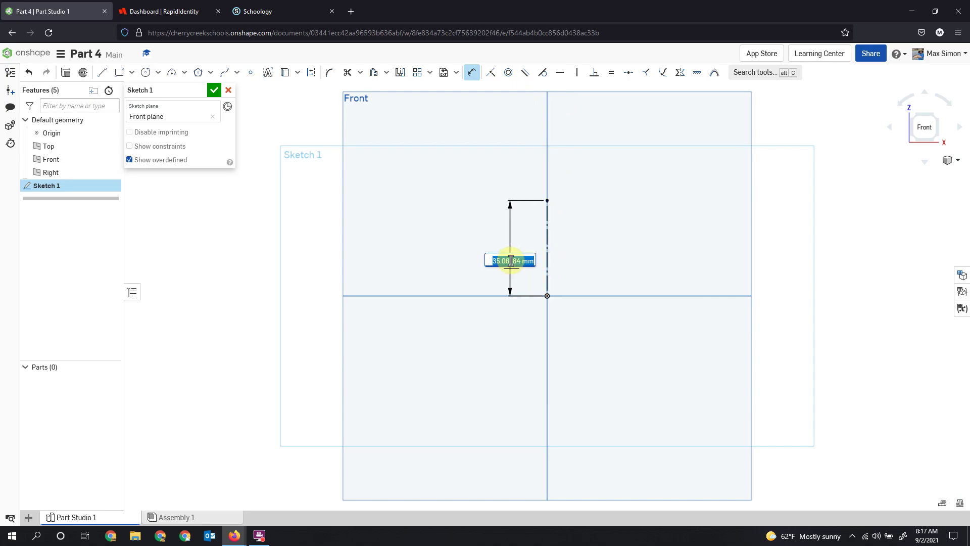
type("30")
key("Return")
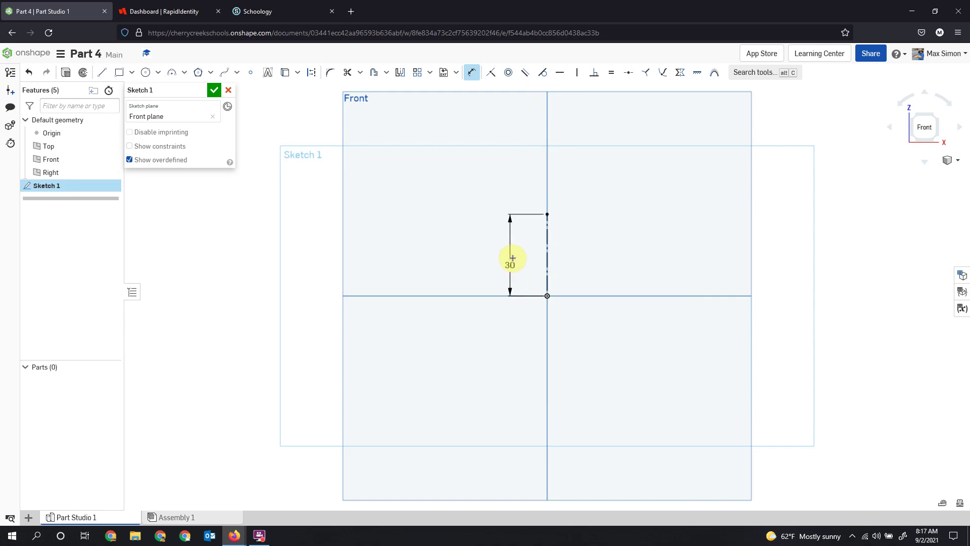
Step: Sketch the left half of the block outline from the construction line's top end, about 29 mm wide and 30 mm high, with a half dovetail slot
left_click(103, 74)
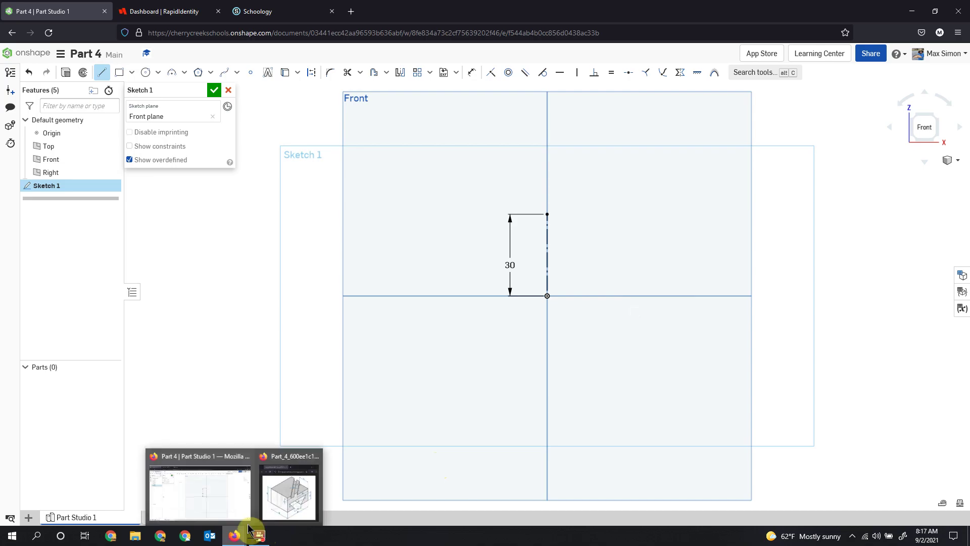
left_click(285, 493)
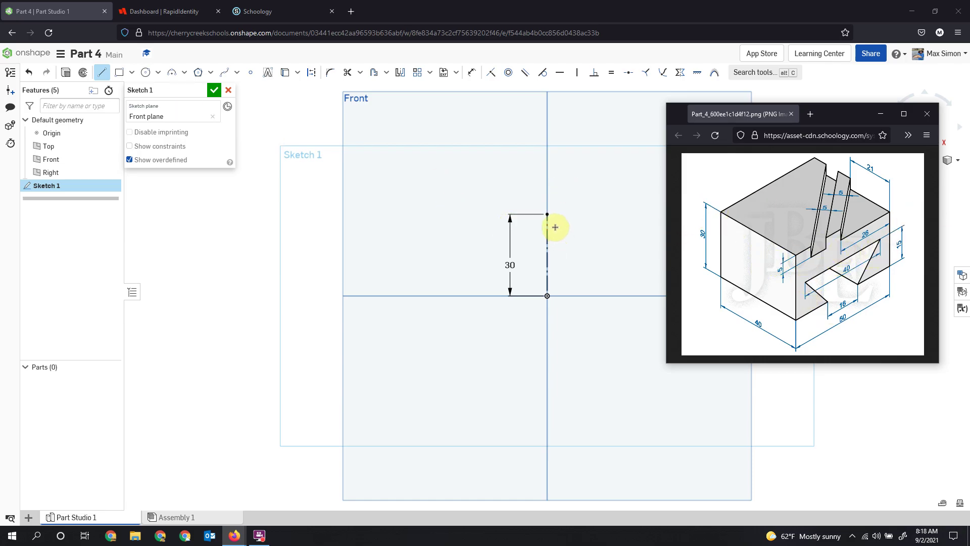
left_click(547, 214)
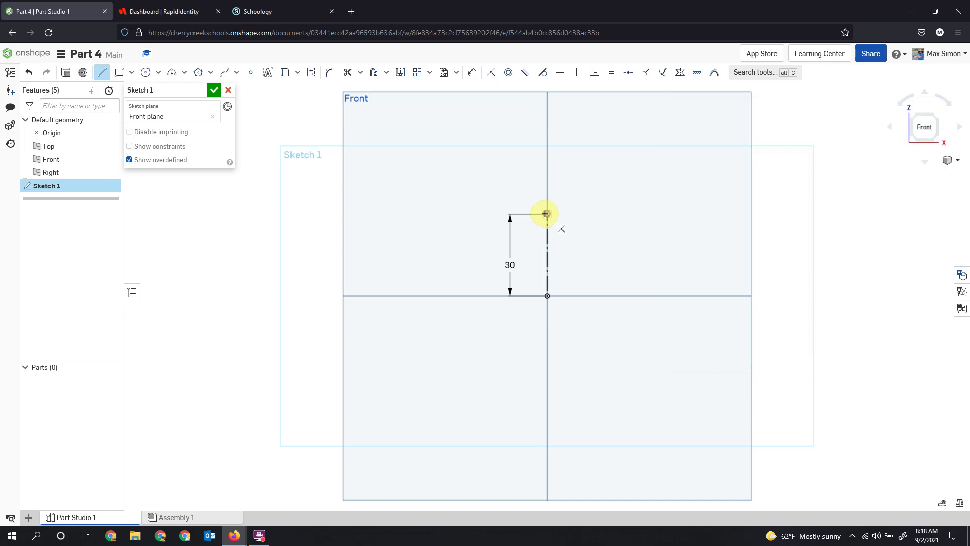
left_click(469, 214)
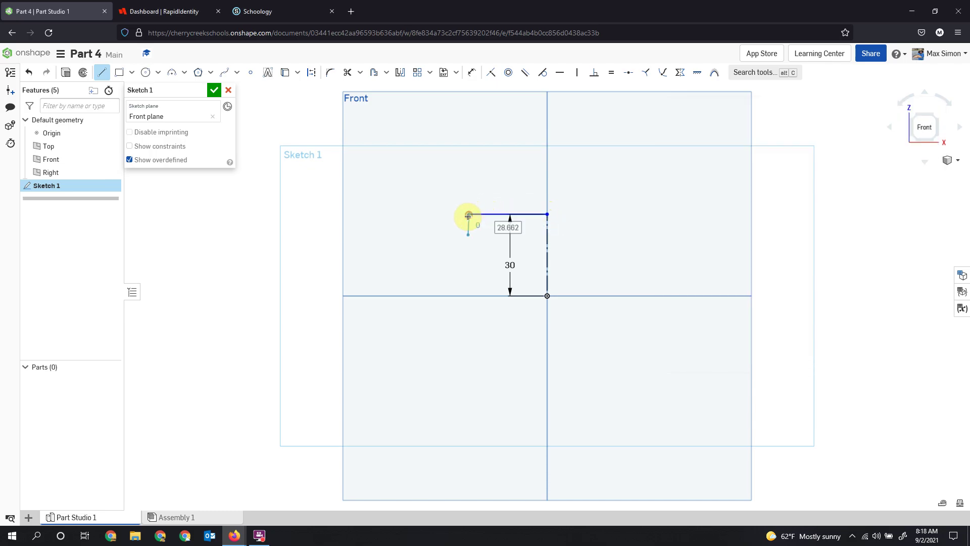
left_click(470, 296)
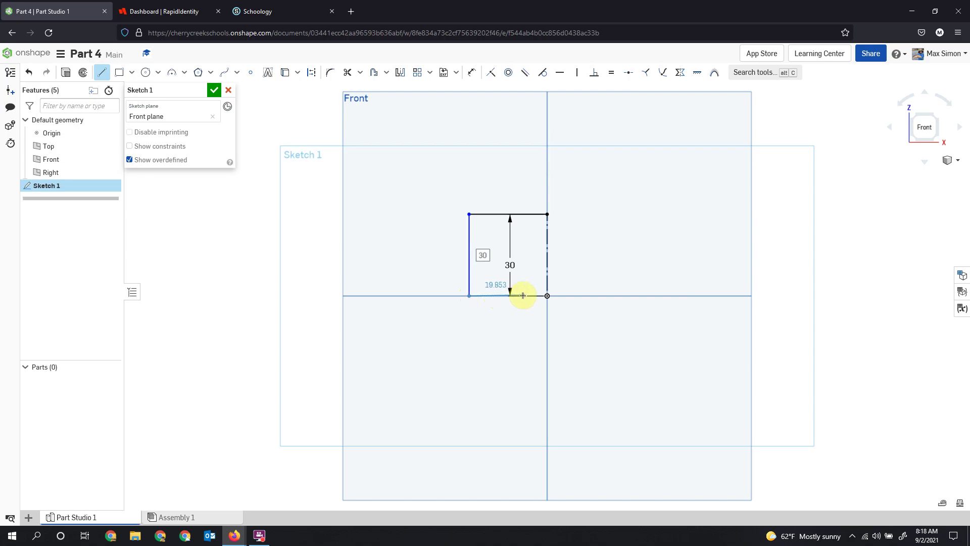
left_click(524, 297)
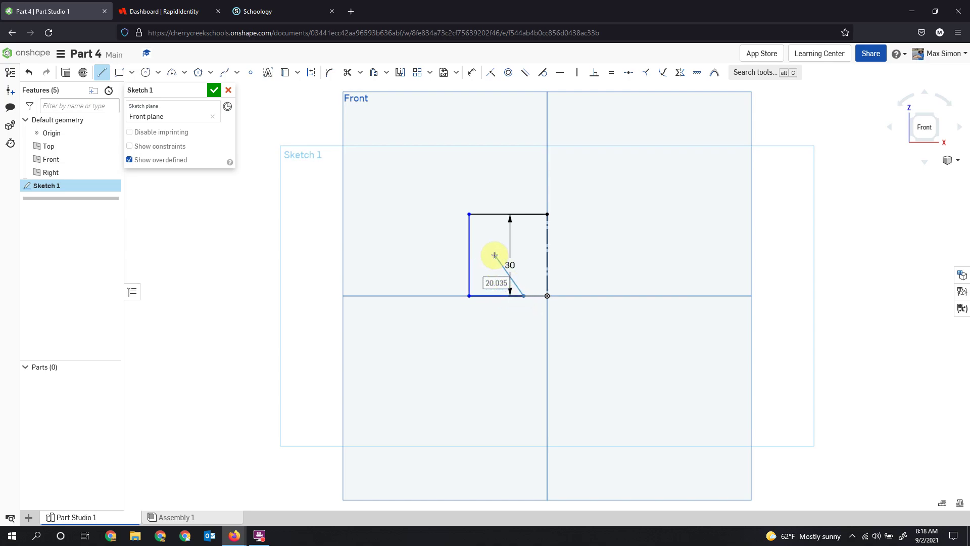
left_click(496, 251)
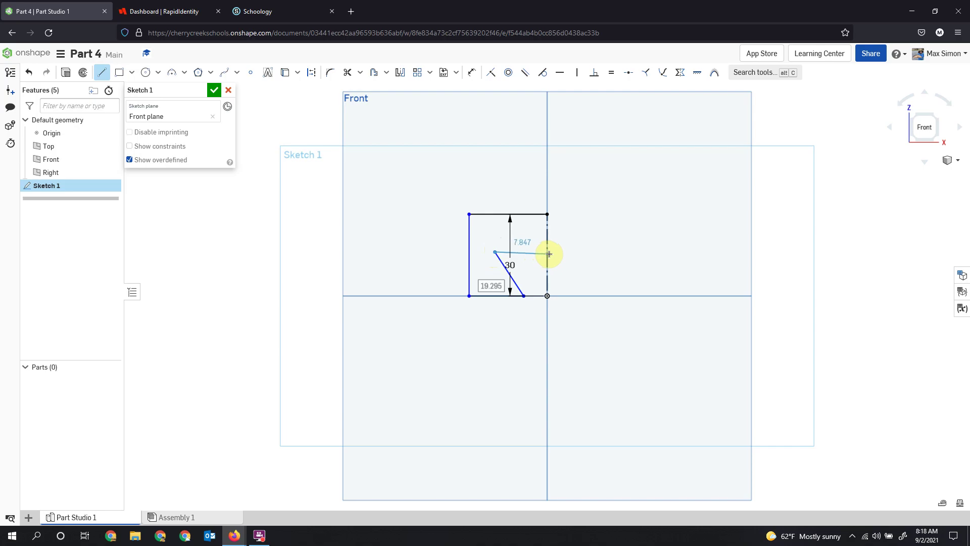
left_click(547, 253)
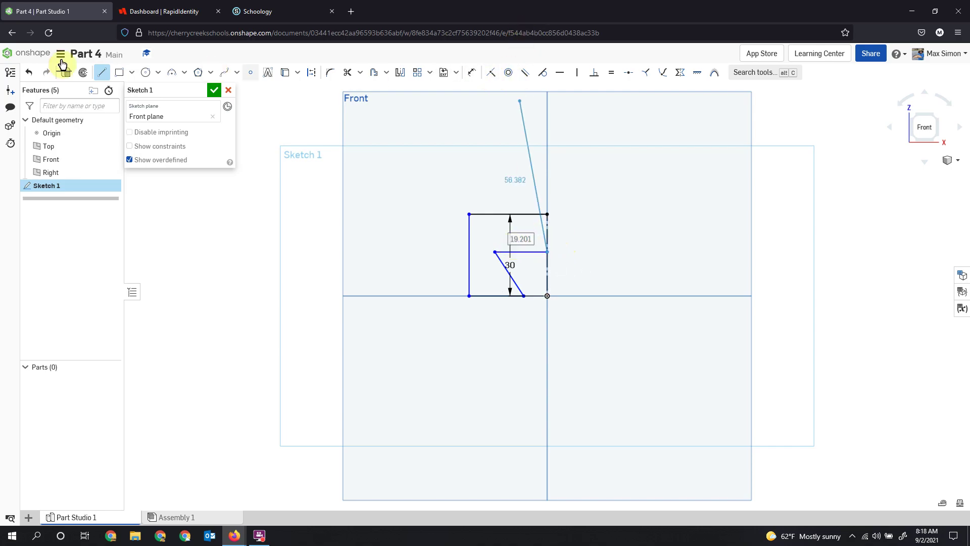
key("Escape")
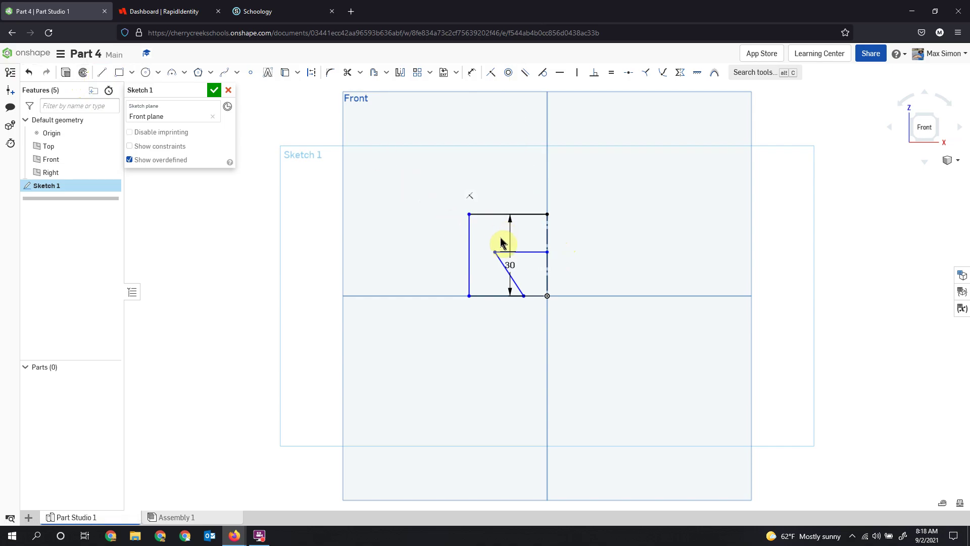
Step: Move the 30 mm dimension clear of the profile and dimension the half profile's width to 25 mm
left_click_drag(509, 264, 324, 253)
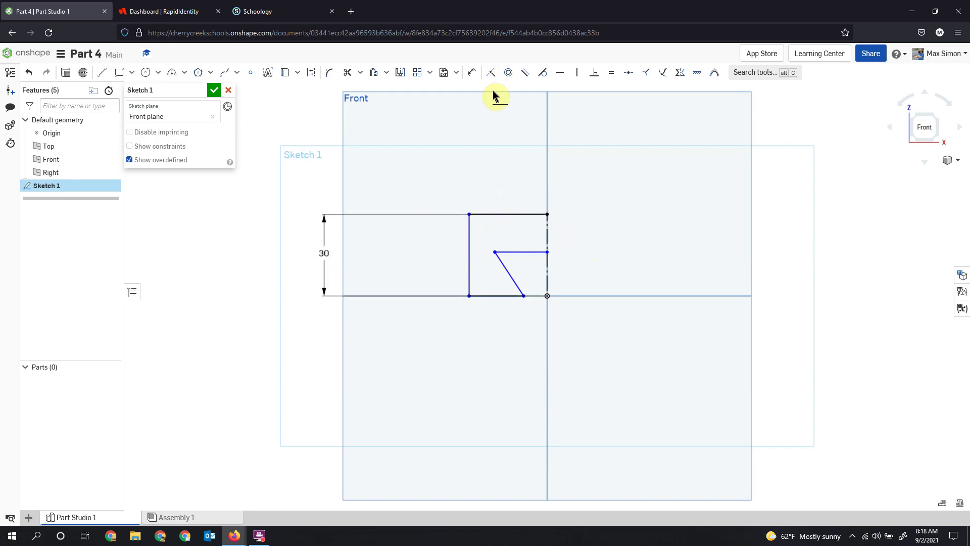
key("u")
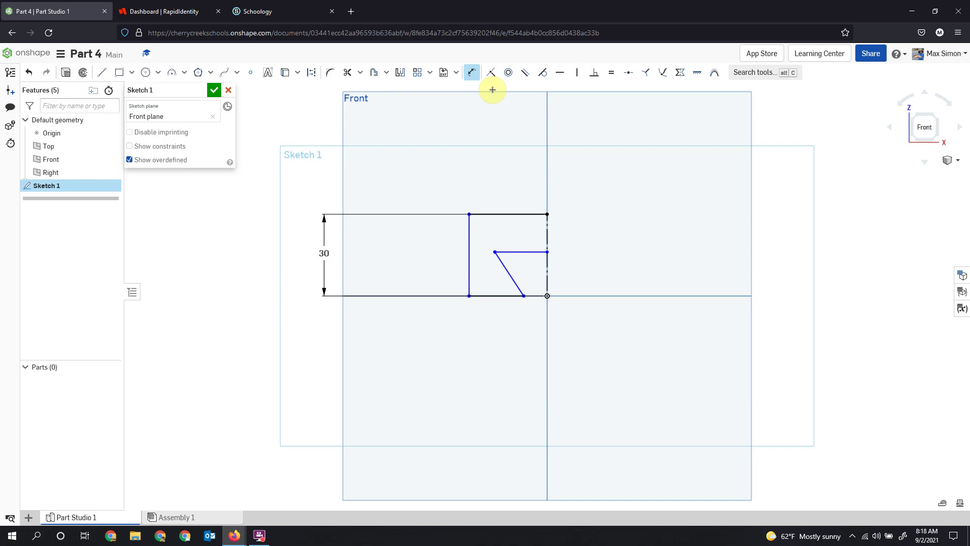
left_click(470, 236)
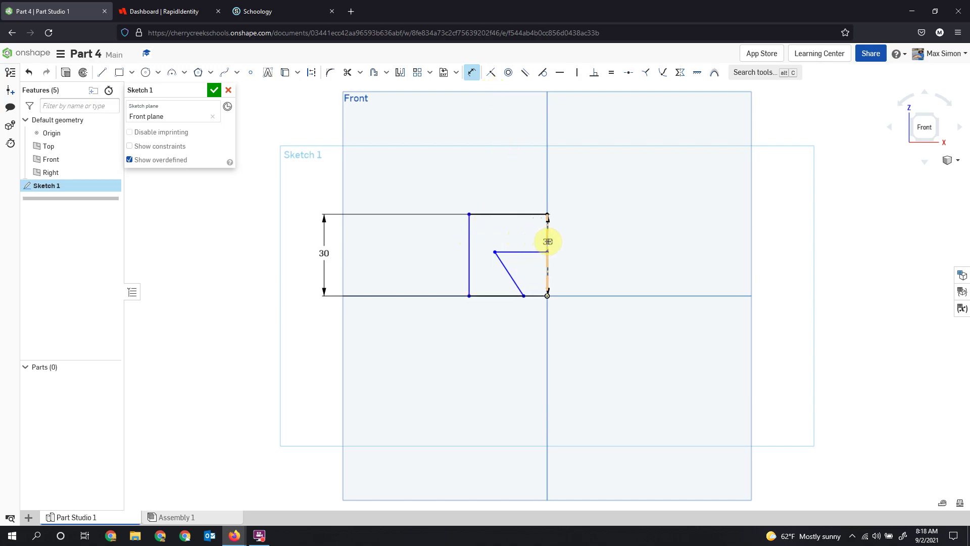
left_click(540, 218)
left_click(520, 174)
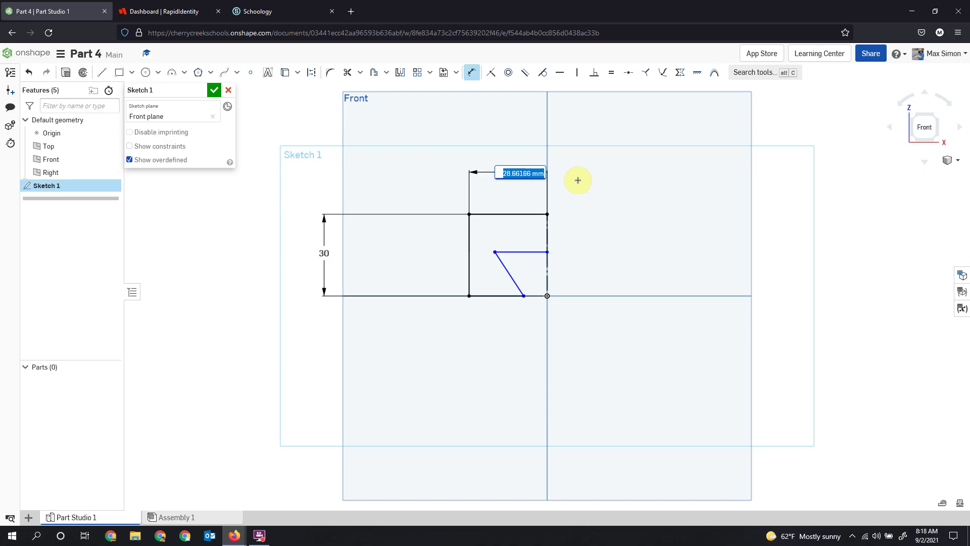
type("25")
key("Return")
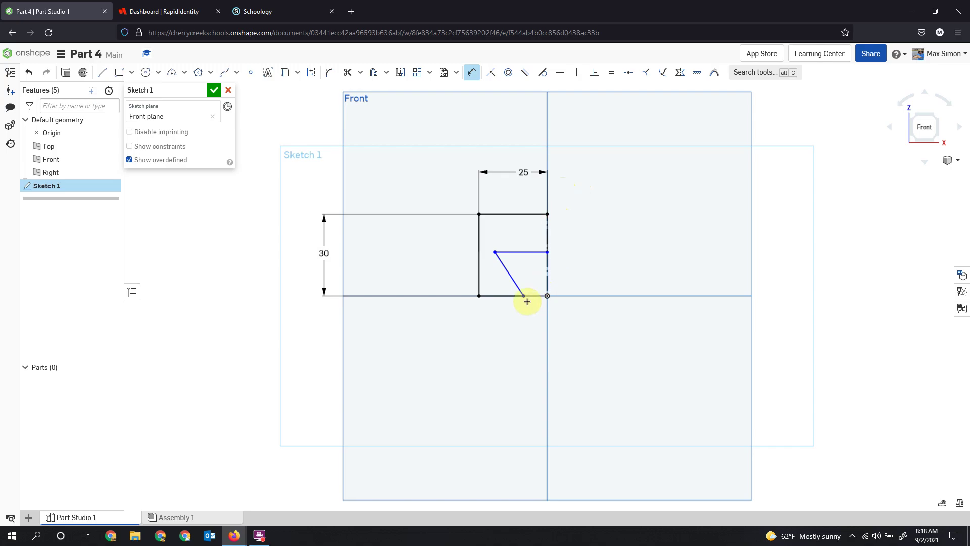
Step: Dimension the horizontal distance from the slanted line's lower end to the origin as 16/2 mm
left_click(525, 297)
left_click(547, 295)
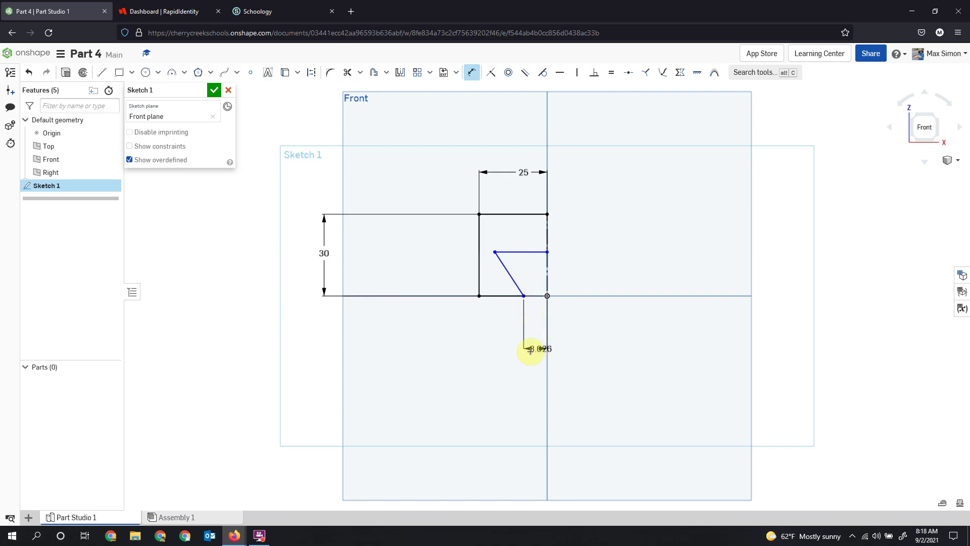
left_click(491, 350)
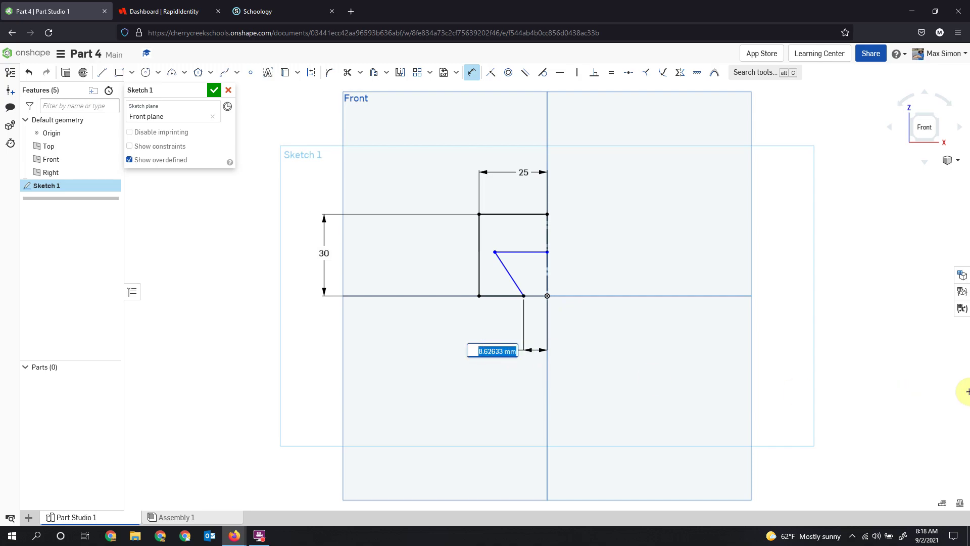
type("16/2")
key("Return")
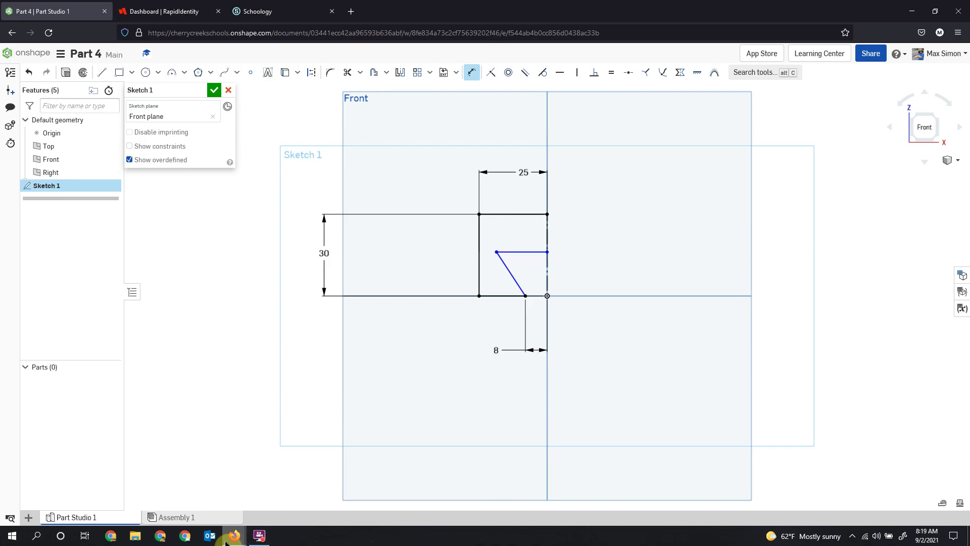
Step: Check the reference drawing and dimension the slot's upper horizontal line to 20 mm
mouse_move(232, 538)
left_click(278, 510)
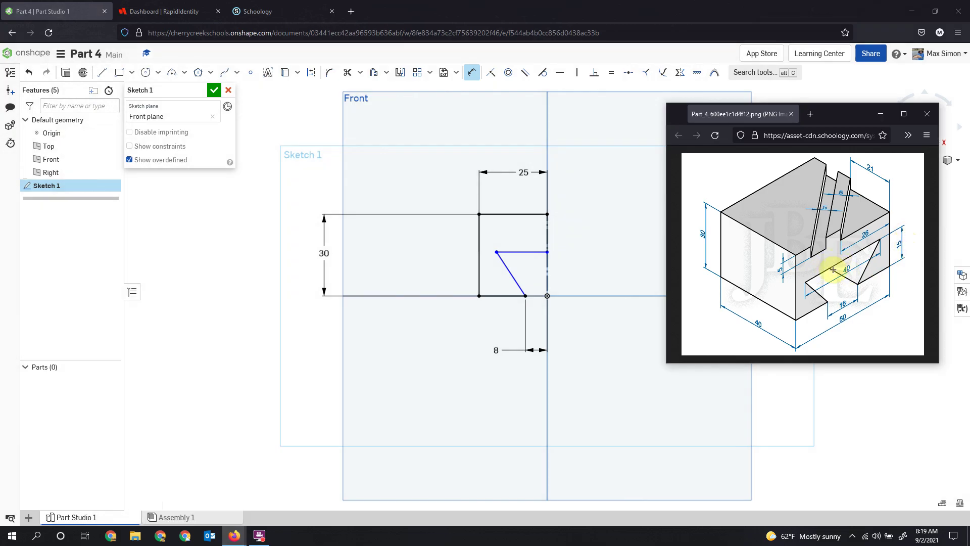
left_click(522, 252)
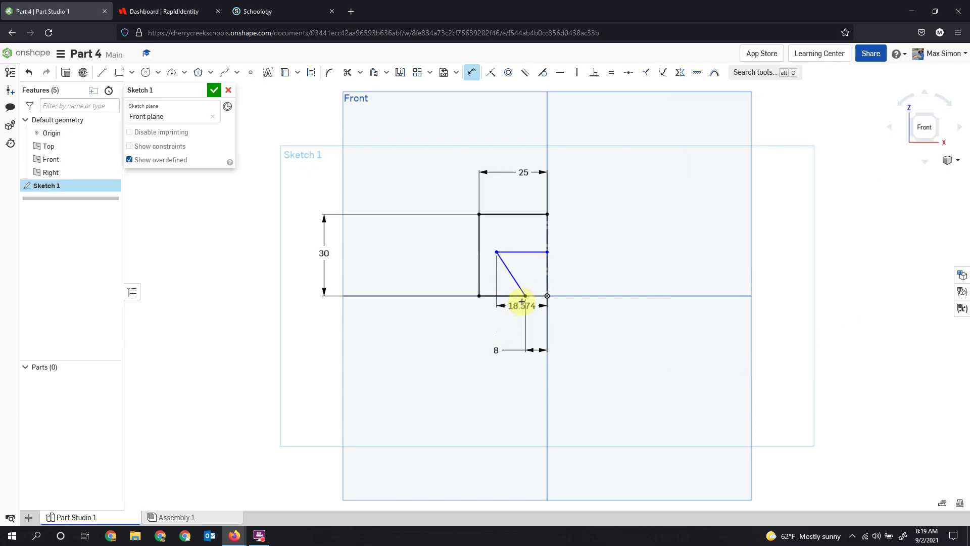
left_click(523, 229)
type("20")
key("Return")
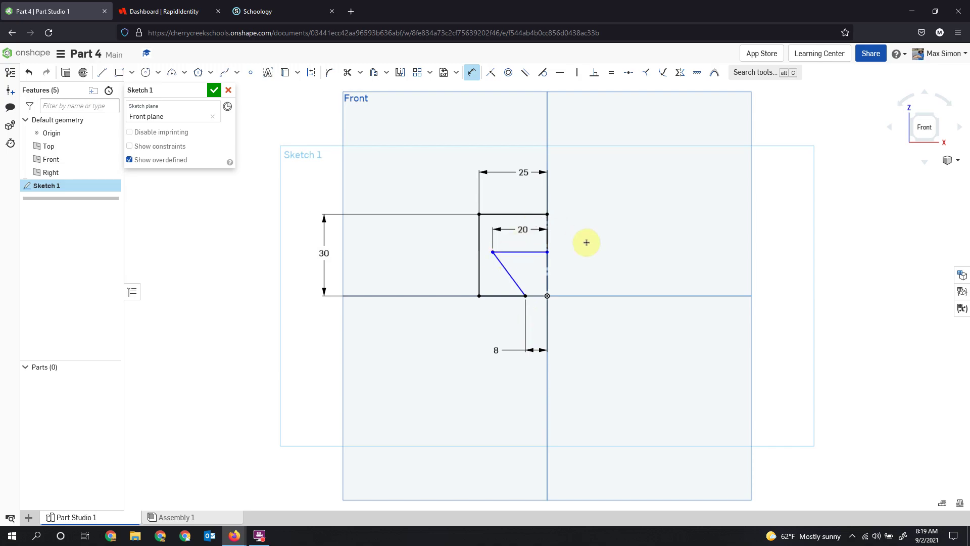
Step: Dimension the slot's height between its upper horizontal line and the bottom edge to 15 mm
left_click(515, 251)
left_click(510, 297)
left_click(588, 278)
type("15")
key("Return")
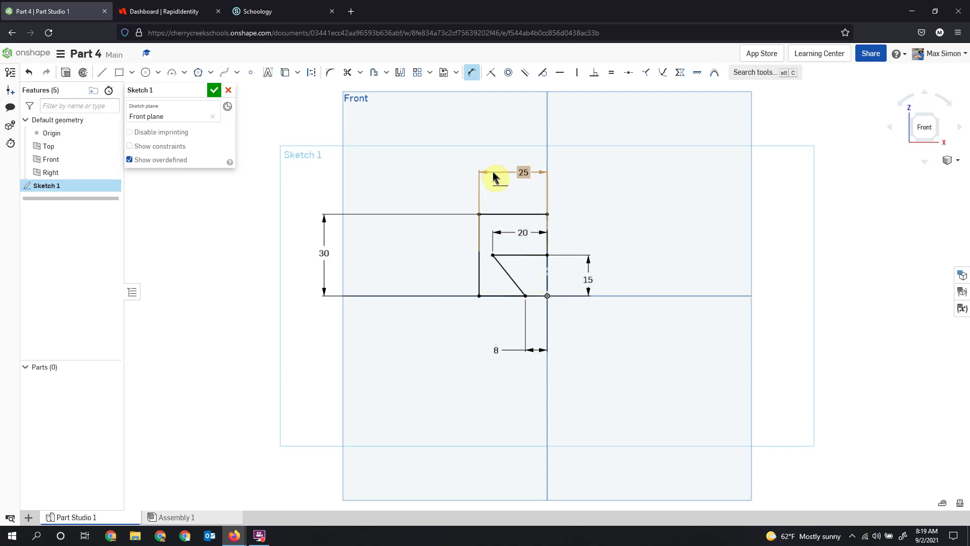
Step: Mirror the left half profile about the vertical construction line to complete the block outline
left_click(400, 73)
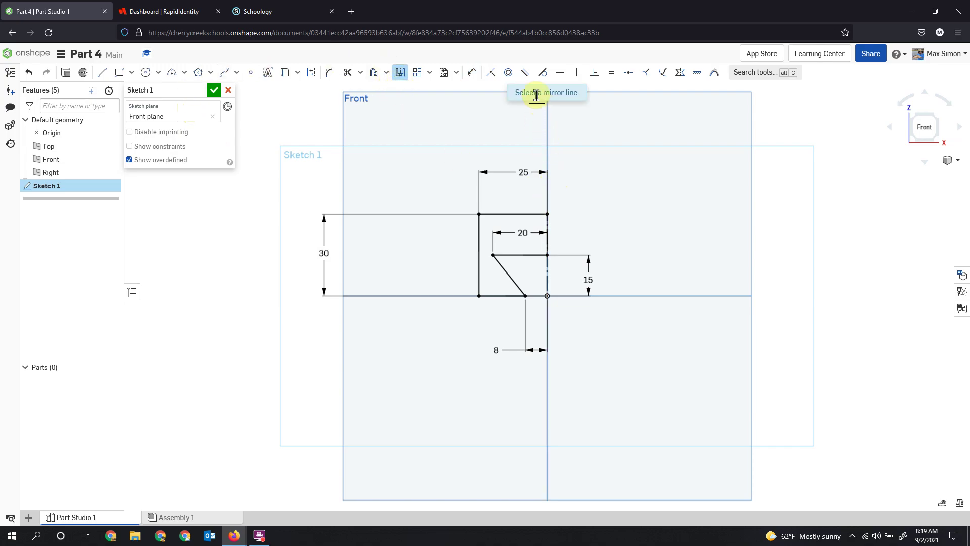
left_click(548, 272)
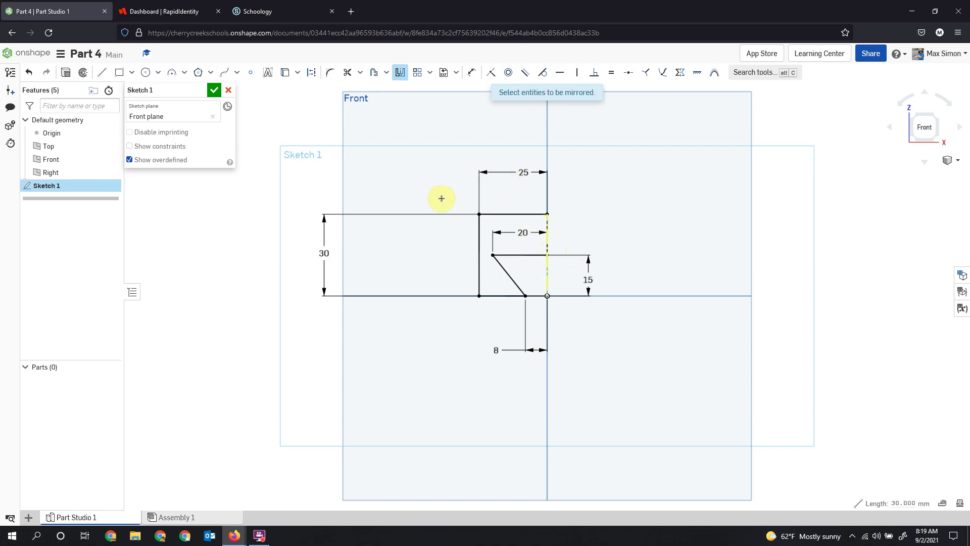
mouse_move(452, 198)
left_mouse_down()
mouse_move(559, 301)
mouse_move(559, 314)
left_mouse_up()
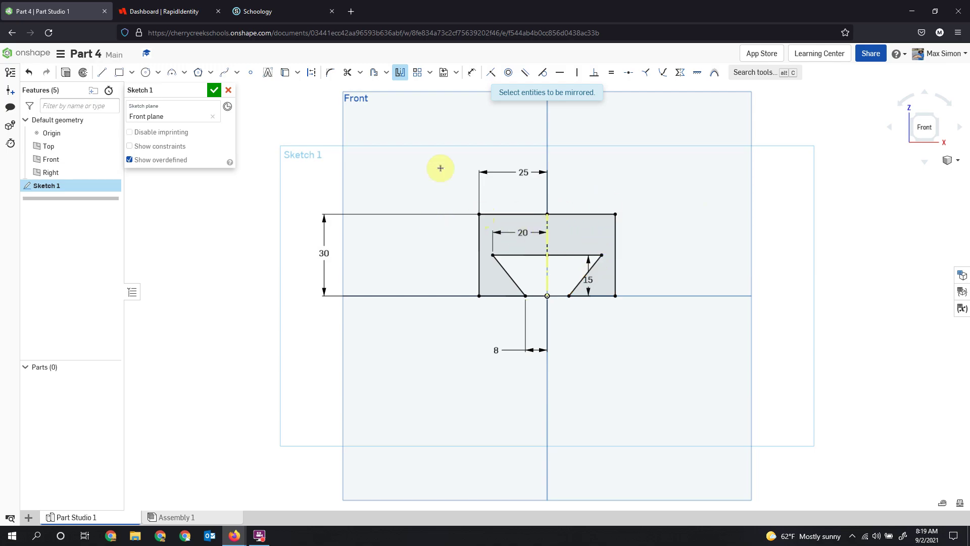
Step: Finish the front profile sketch and extrude it to a depth of 50 mm as a new solid block
left_click(215, 91)
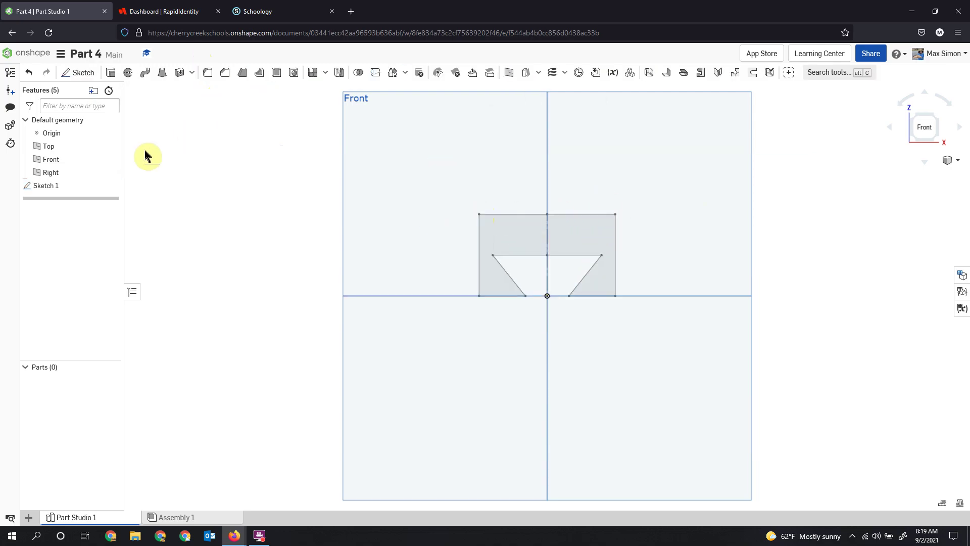
left_click(77, 183)
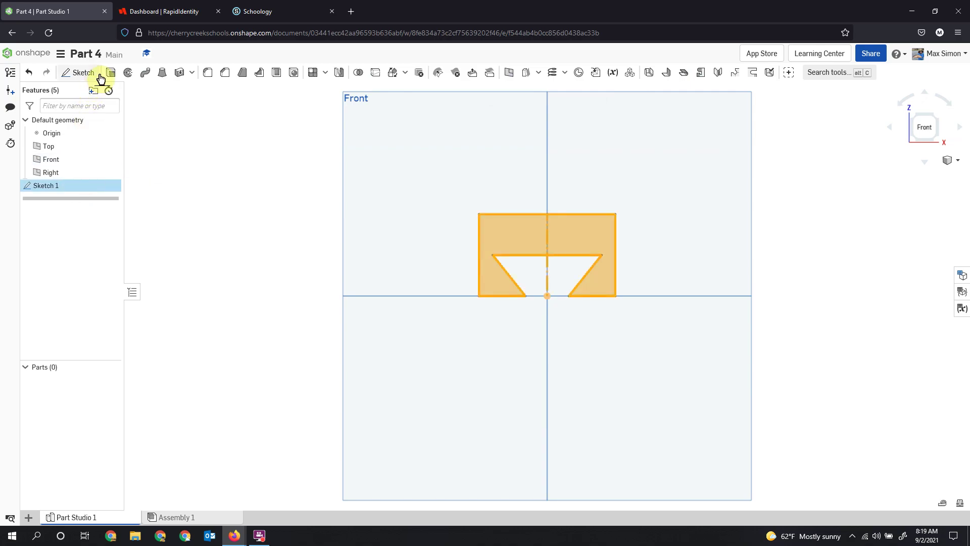
left_click(955, 159)
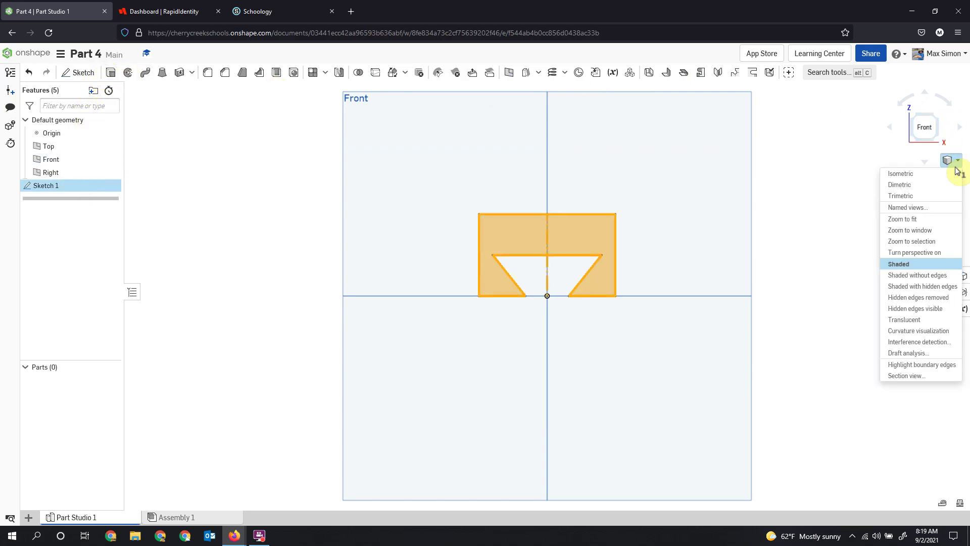
left_click(943, 175)
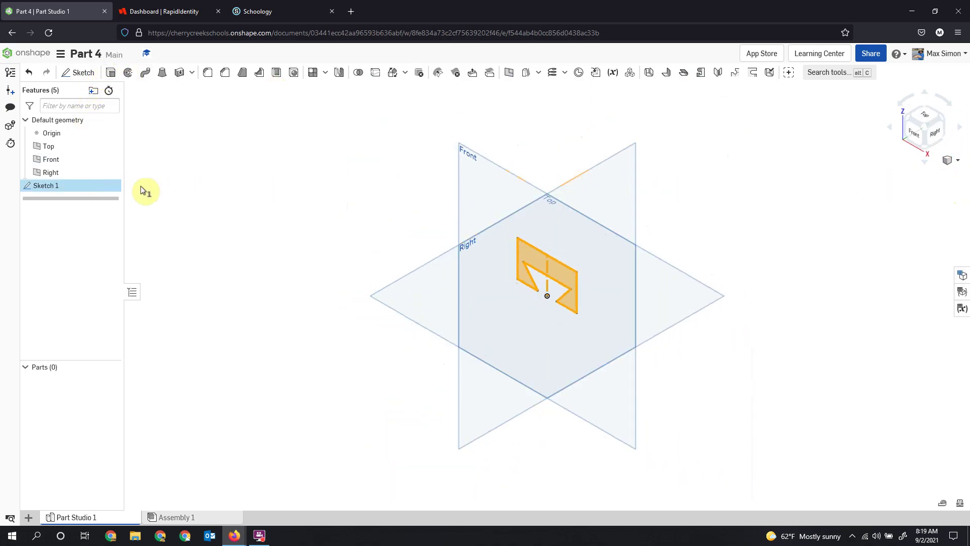
left_click(111, 72)
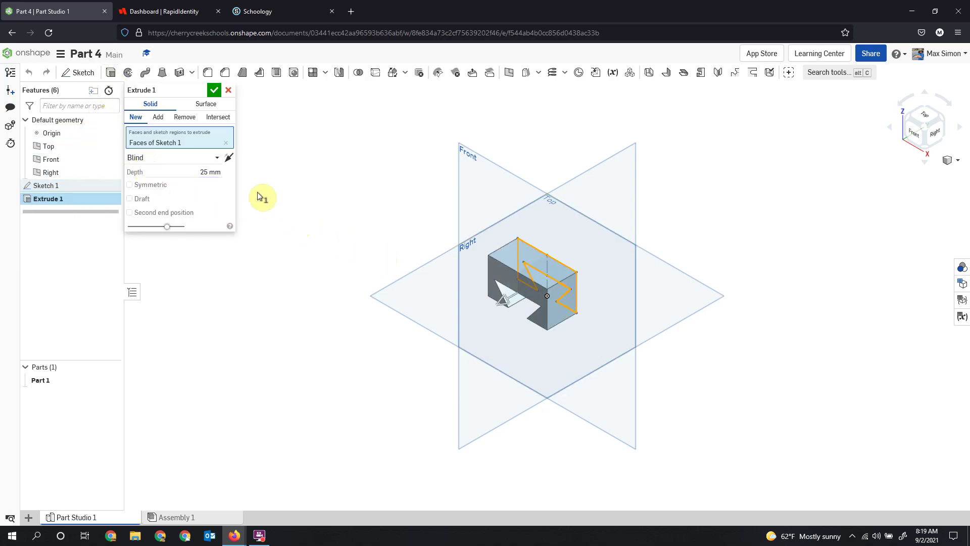
left_click(201, 171)
triple_click(201, 171)
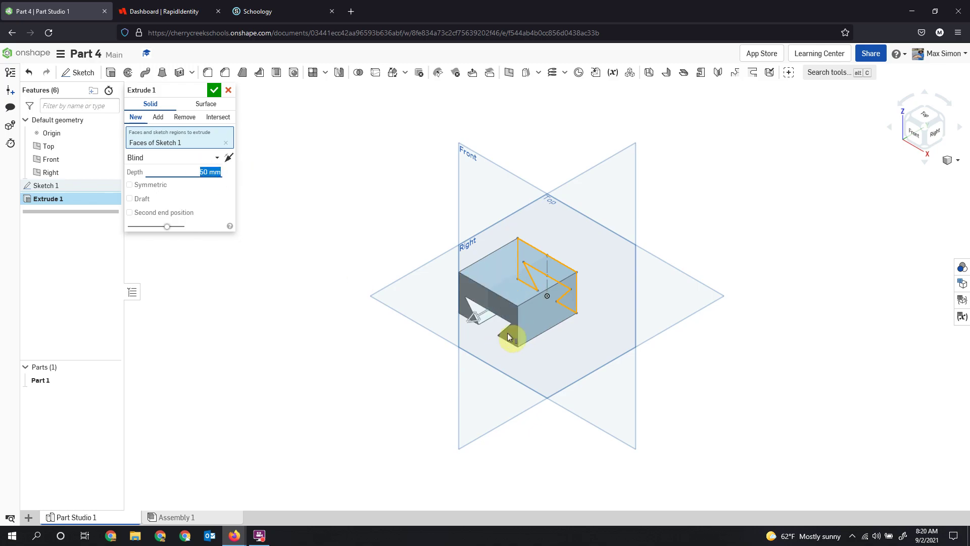
left_click(214, 90)
Step: Examine the extruded block from several sides and compare its orientation with the reference drawing
right_click_drag(494, 347, 526, 320)
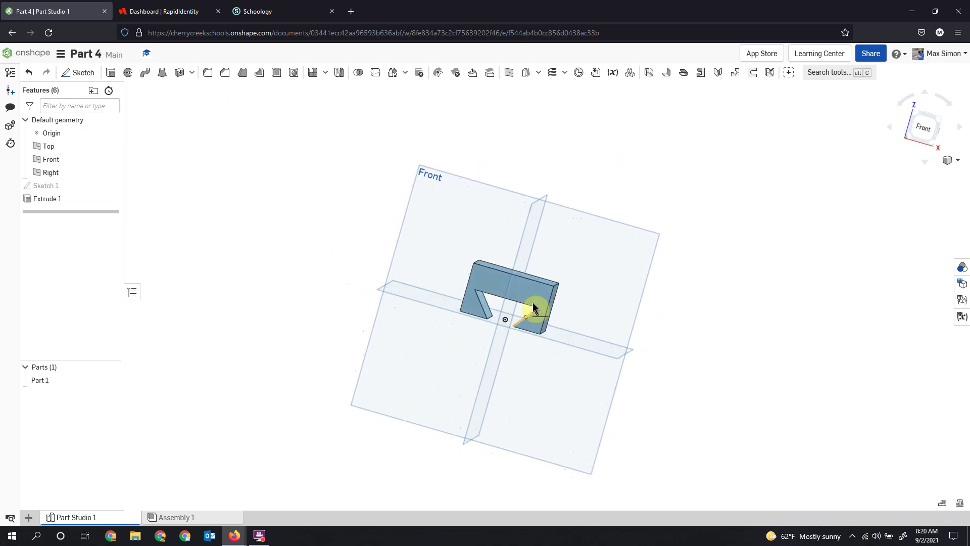
right_click_drag(632, 327, 545, 354)
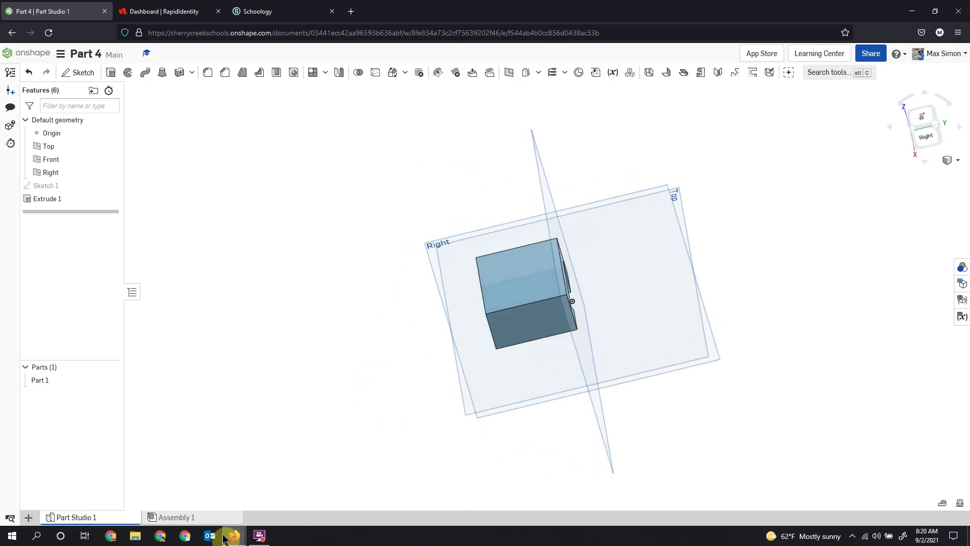
mouse_move(238, 539)
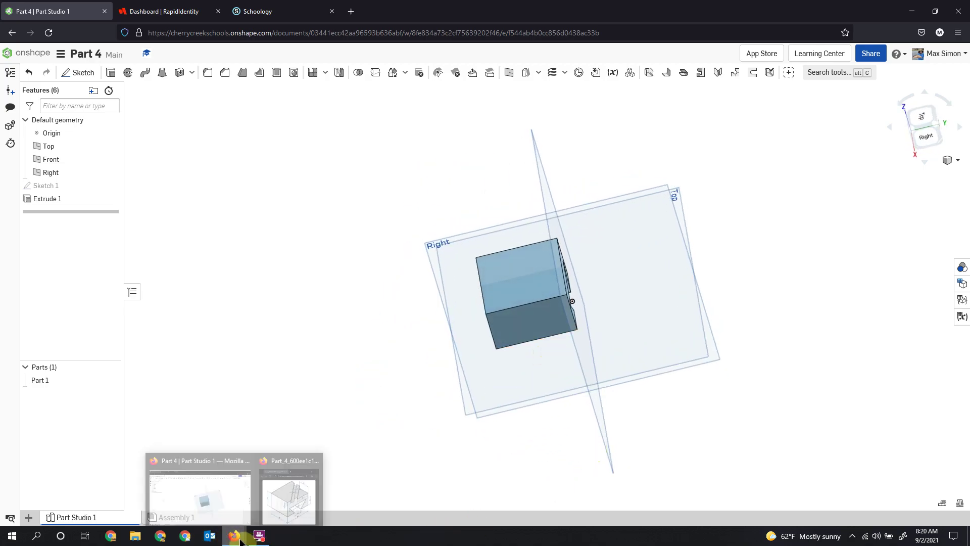
left_click(283, 493)
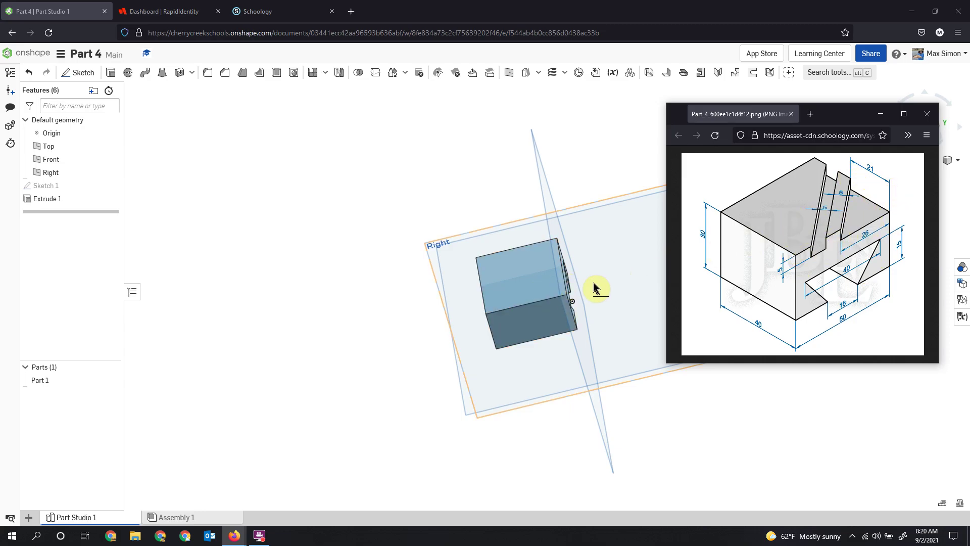
left_click(516, 286)
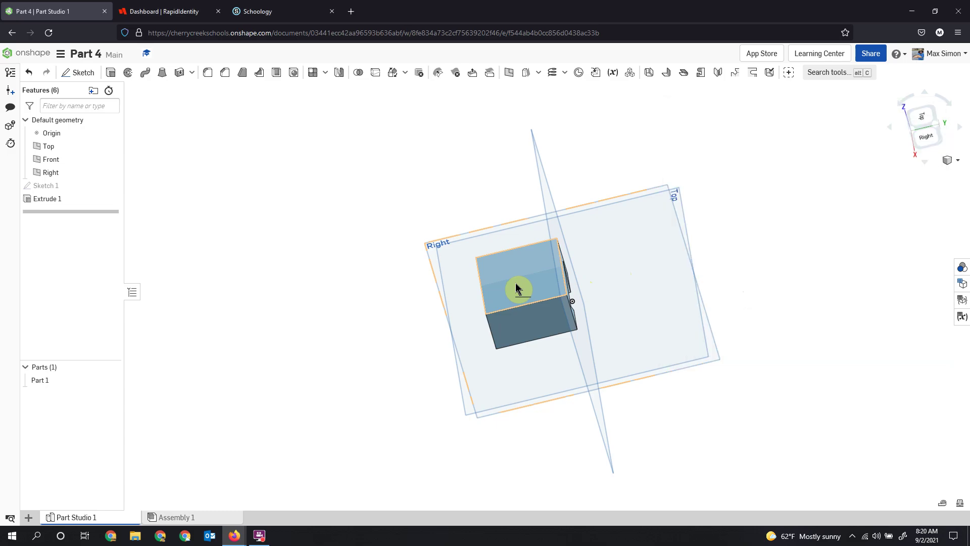
left_click(928, 123)
left_click(834, 284)
mouse_move(758, 320)
right_mouse_down()
mouse_move(718, 370)
mouse_move(779, 394)
mouse_move(727, 411)
mouse_move(706, 351)
mouse_move(762, 278)
mouse_move(747, 325)
right_mouse_up()
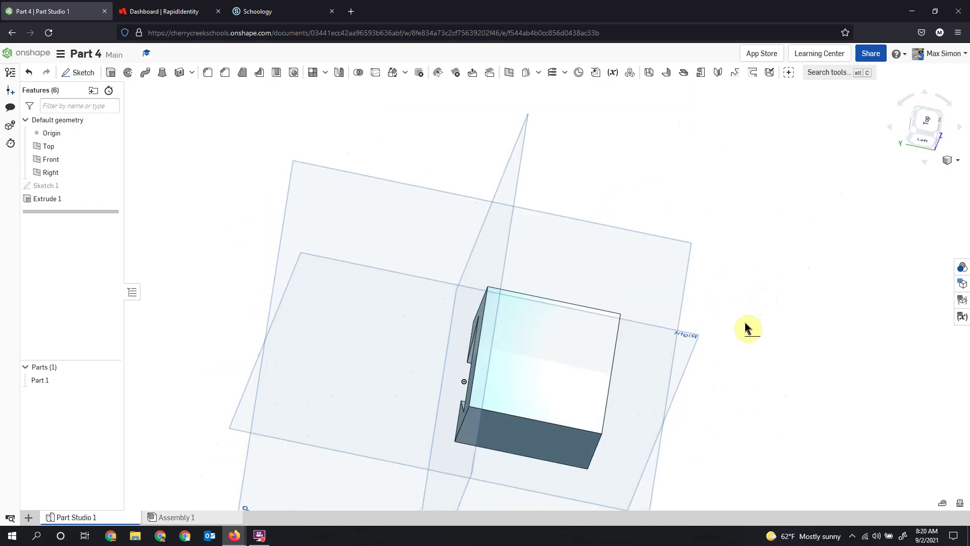
left_click(933, 130)
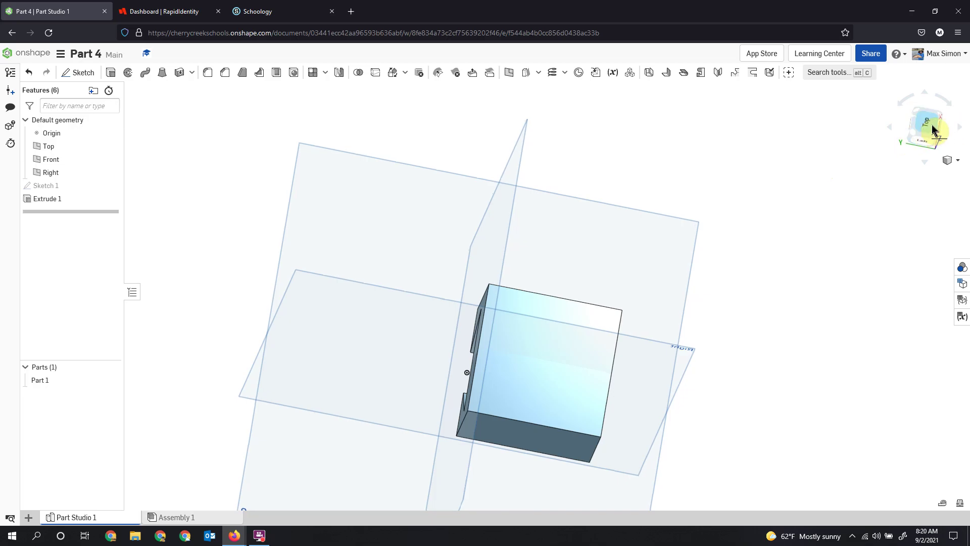
left_click(908, 104)
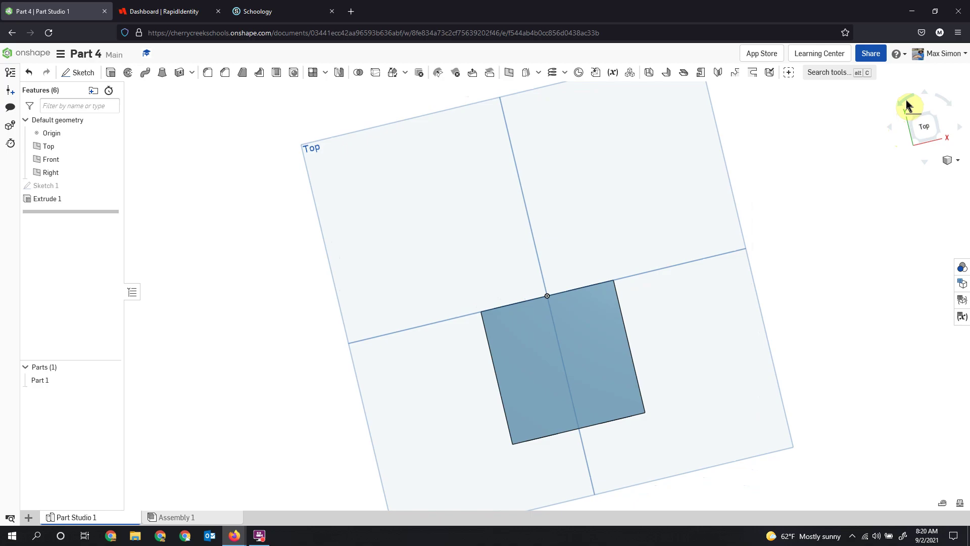
left_click(890, 134)
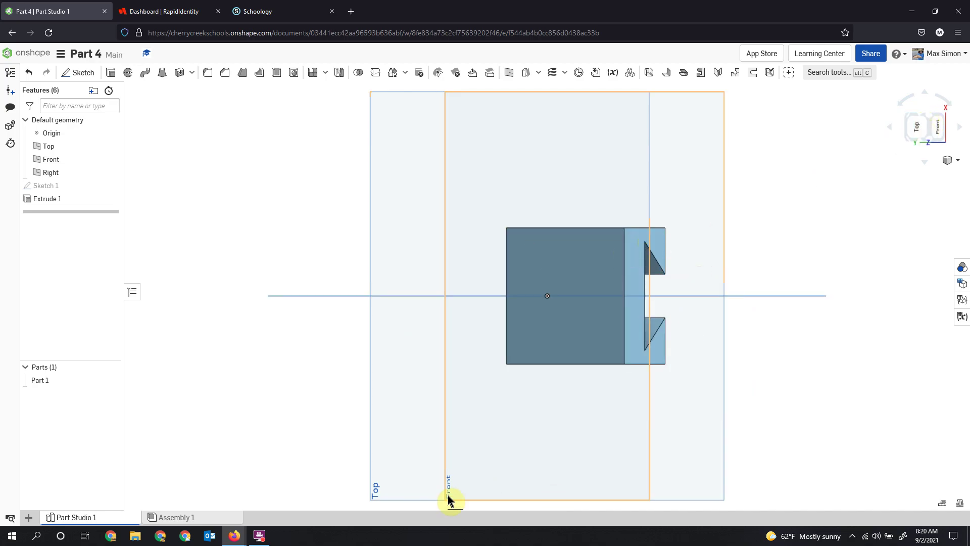
Step: Compare the block's top face with the angled slots and overall dimensions in the reference drawing
mouse_move(235, 535)
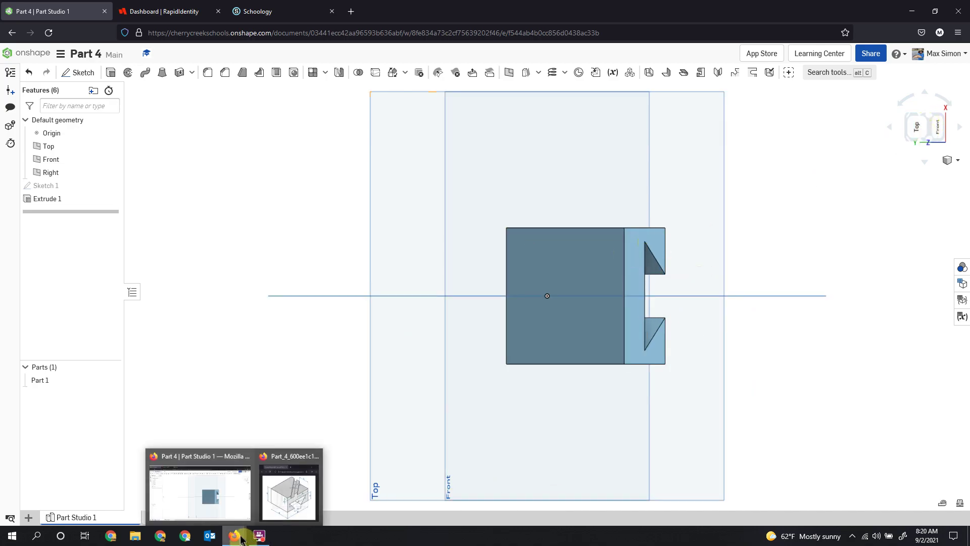
left_click(298, 501)
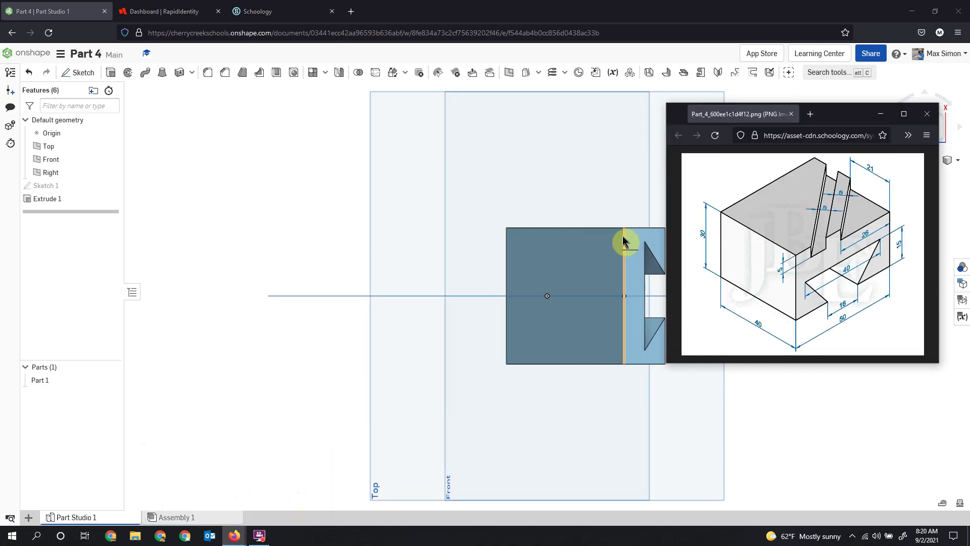
left_click(678, 449)
left_click(919, 128)
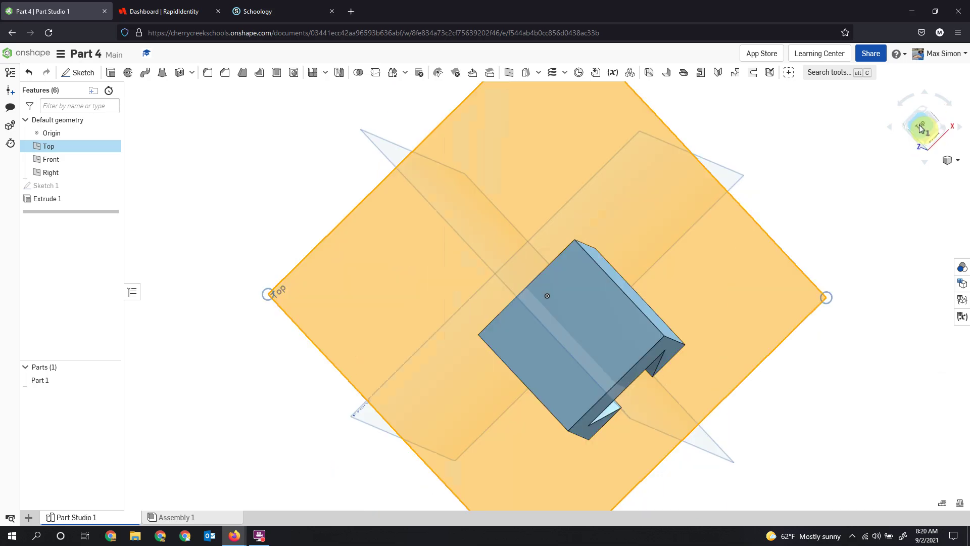
mouse_move(233, 535)
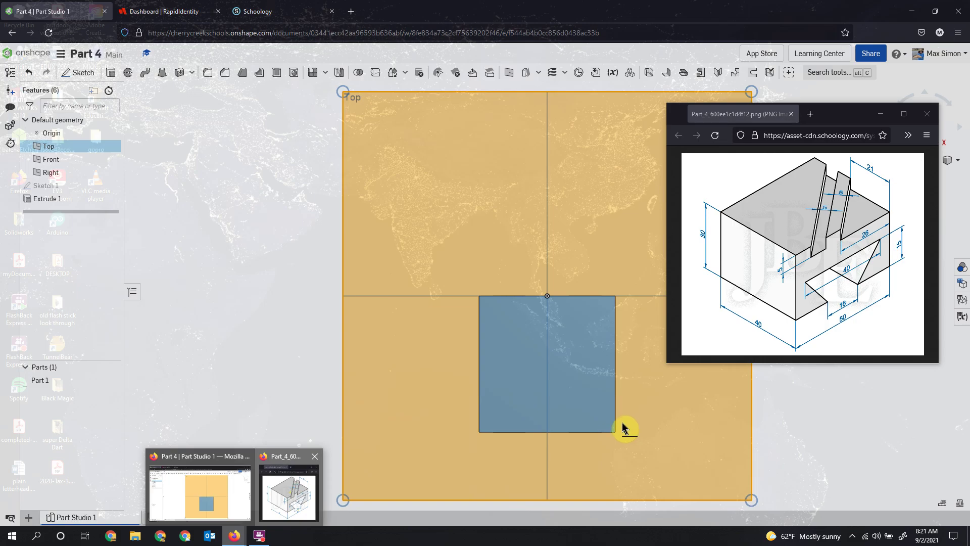
right_click(622, 423)
left_click(821, 403)
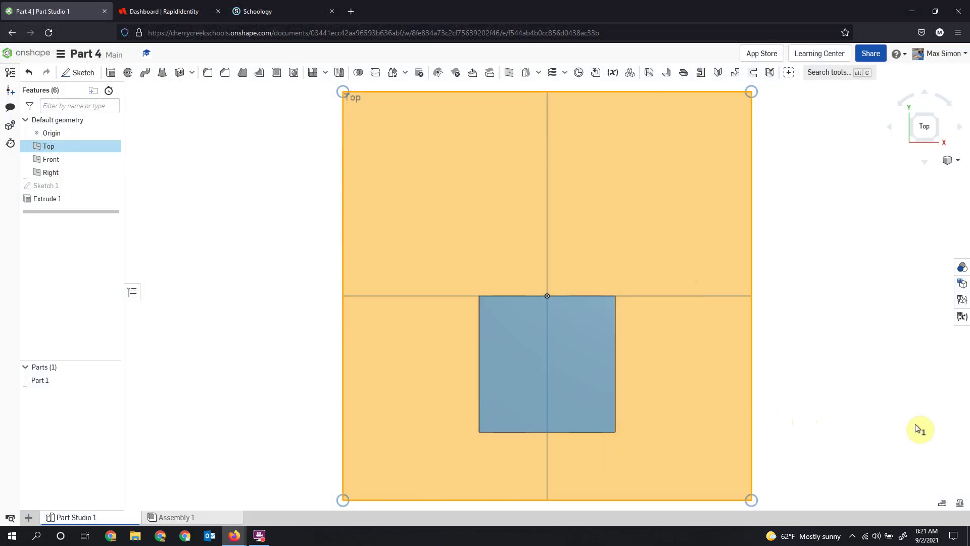
left_click(837, 431)
right_click_drag(837, 431, 836, 410)
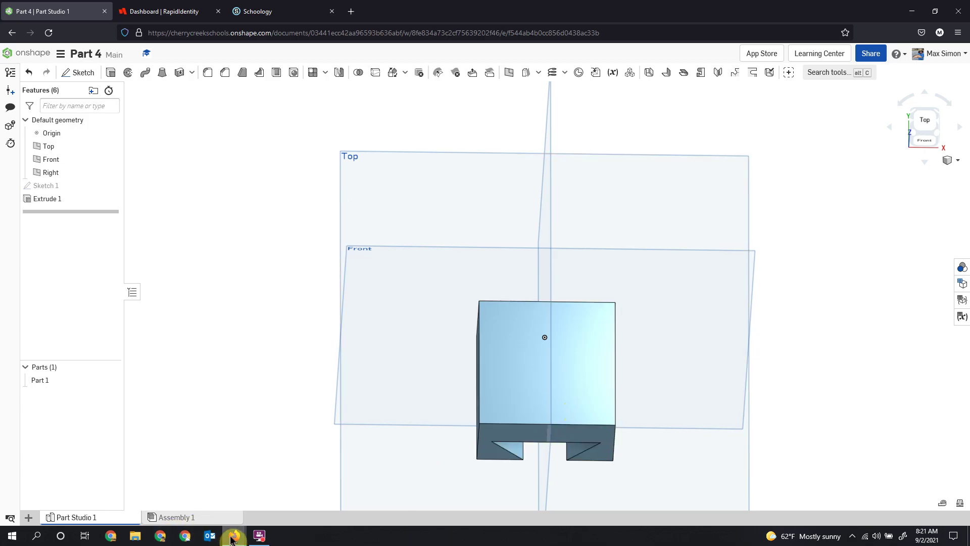
Step: Check the reference drawing and set the block's extrusion depth to 40 mm
mouse_move(231, 538)
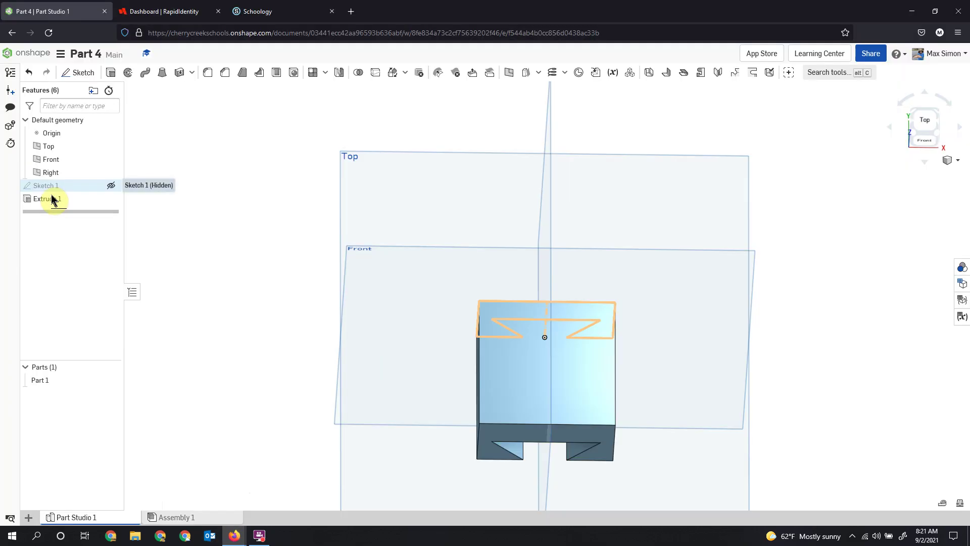
left_click(52, 199)
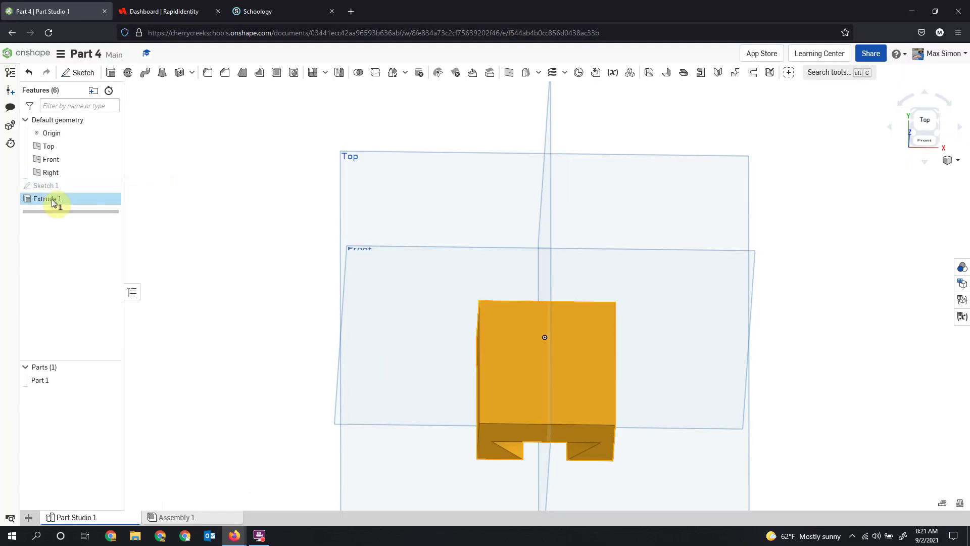
double_click(52, 200)
left_click(201, 172)
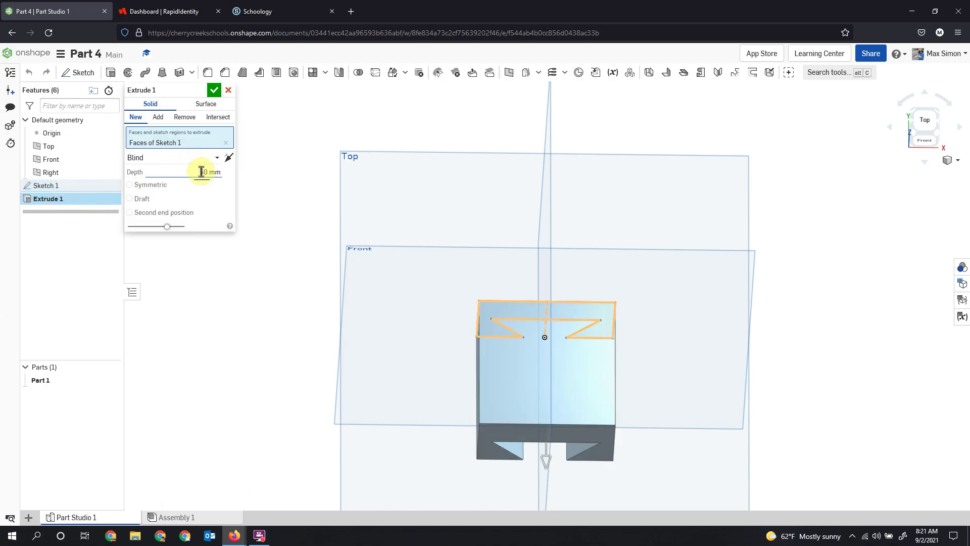
left_click_drag(200, 172, 240, 173)
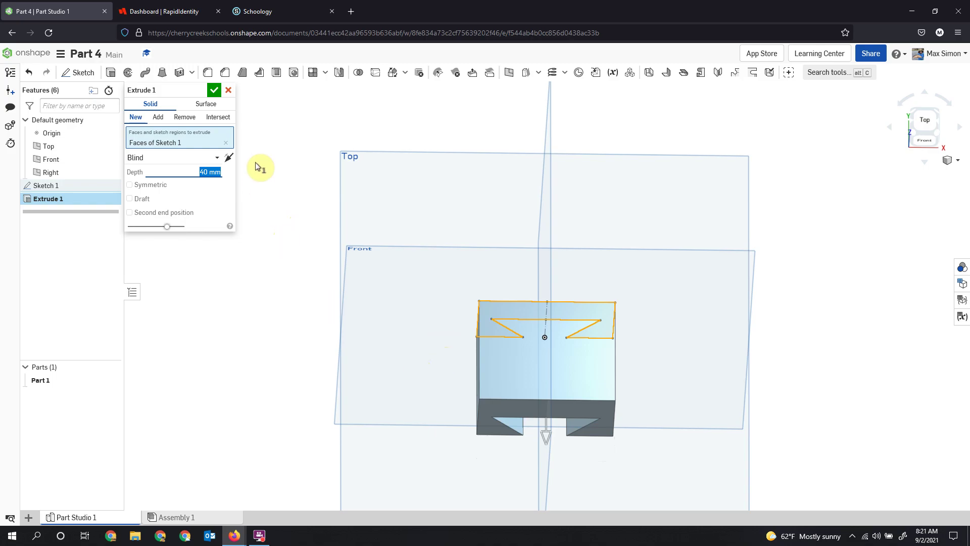
left_click(214, 91)
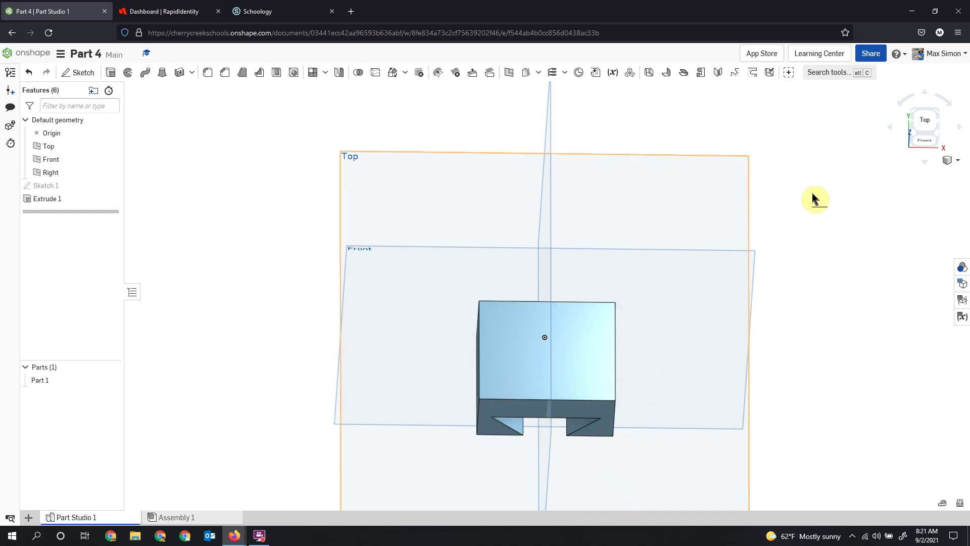
Step: Start a new sketch on the block's top face, viewed straight from above
left_click(935, 120)
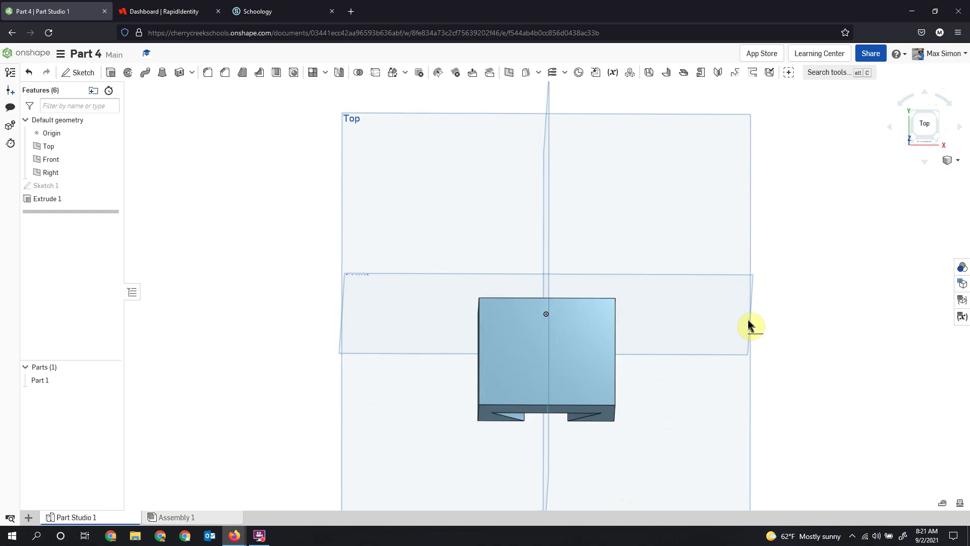
left_click(82, 73)
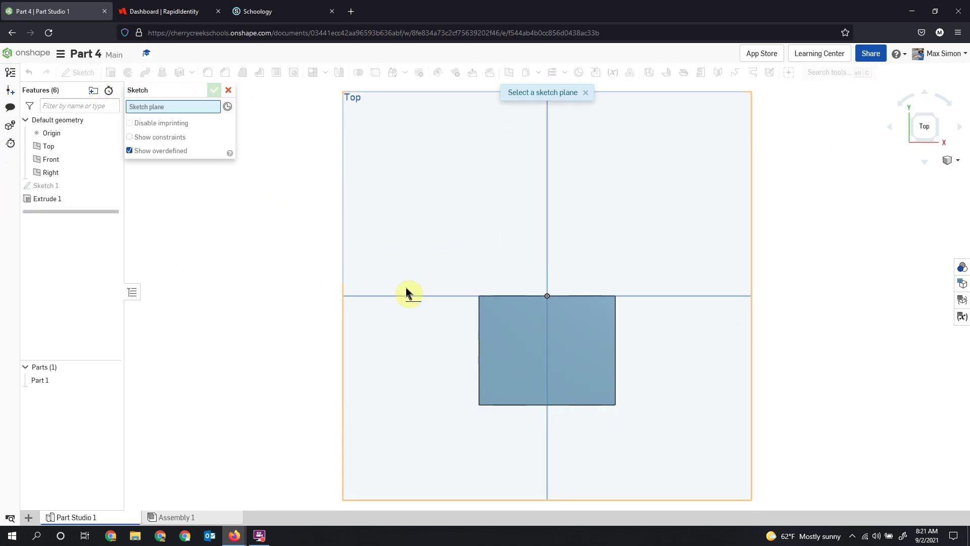
left_click(580, 362)
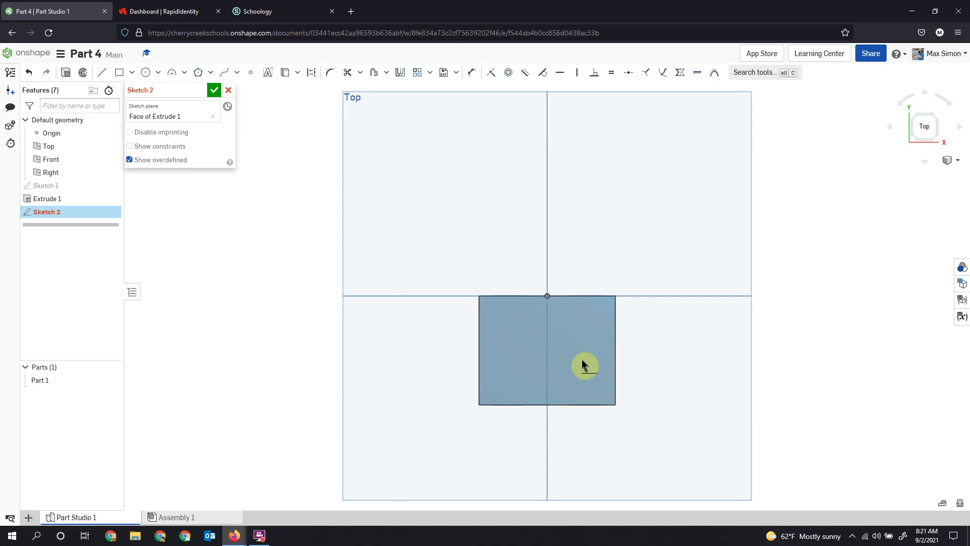
Step: Sketch two lines meeting at the top face's front right corner, about 17 mm along the right edge and 22 mm along the front edge
left_click(103, 73)
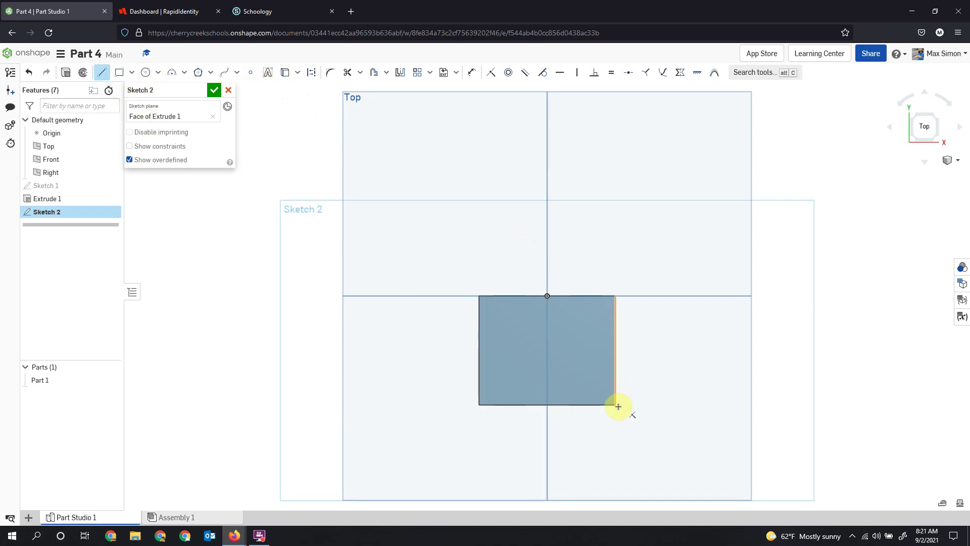
left_click(616, 360)
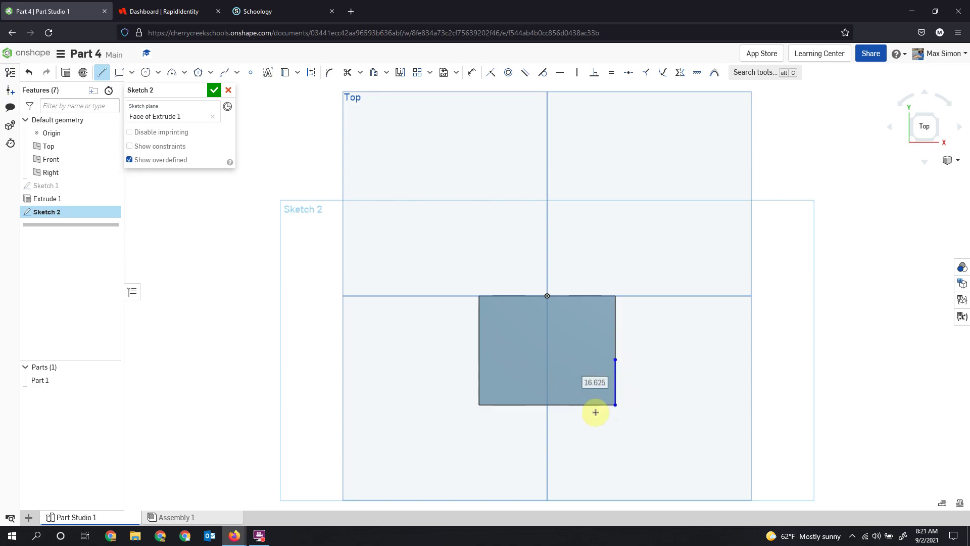
left_click(616, 405)
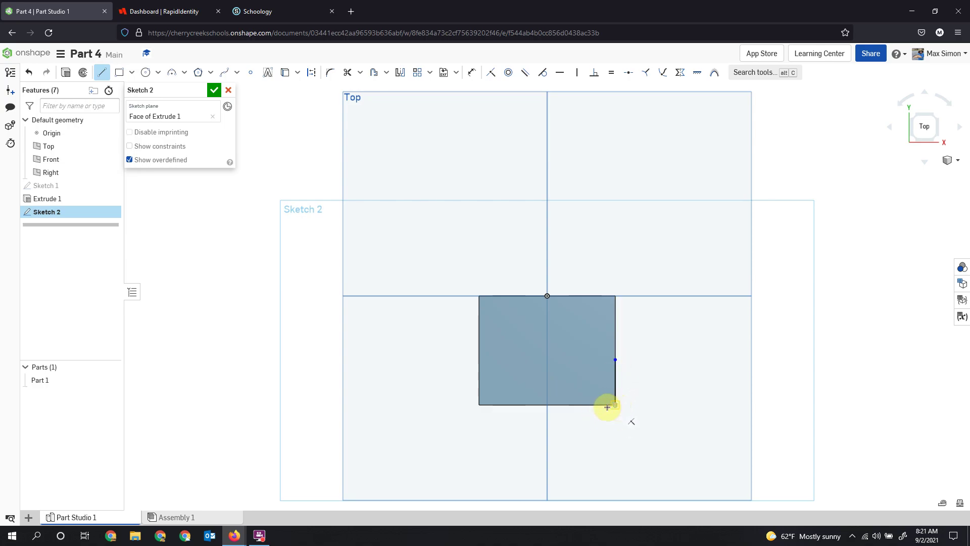
left_click(556, 404)
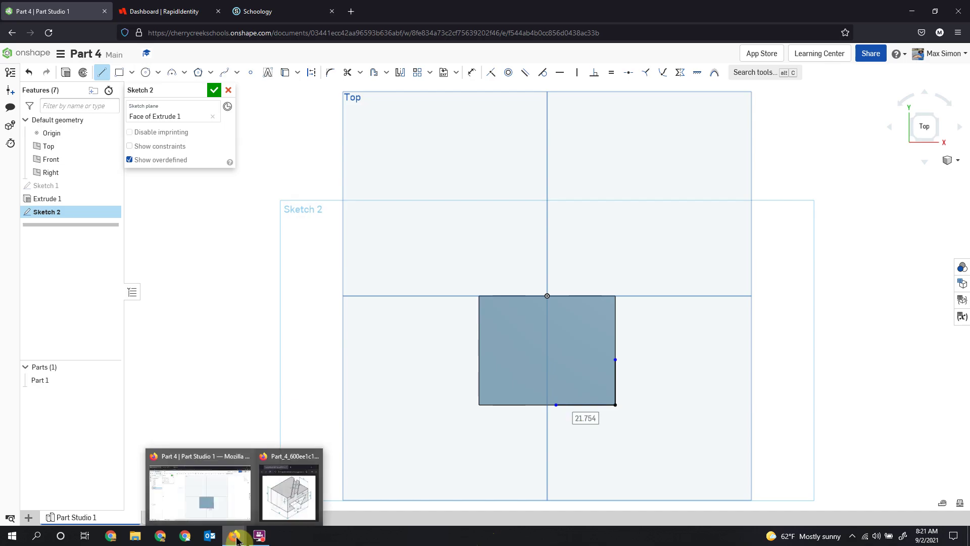
Step: Check the reference drawing and dimension the right-edge line to 21 mm and the front-edge line to 26 mm
left_click(286, 513)
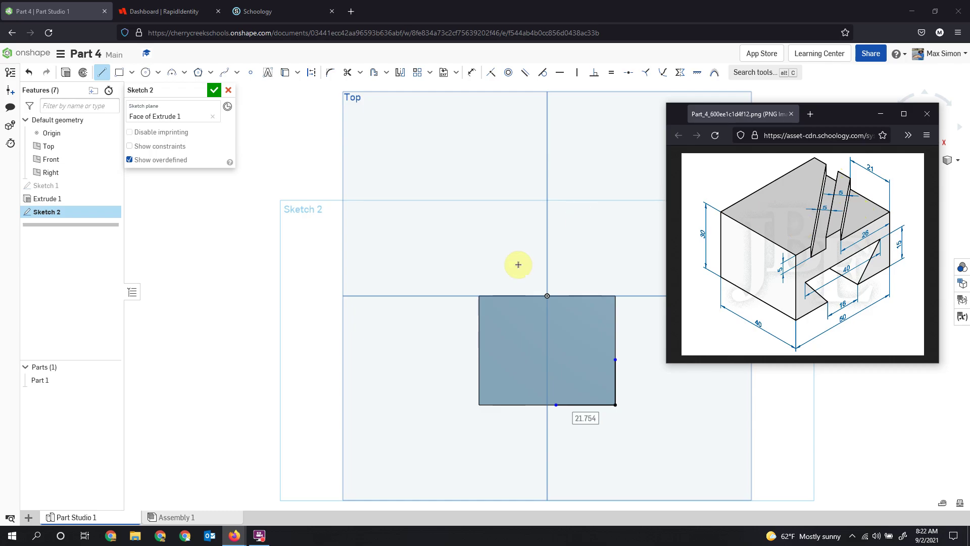
left_click(559, 231)
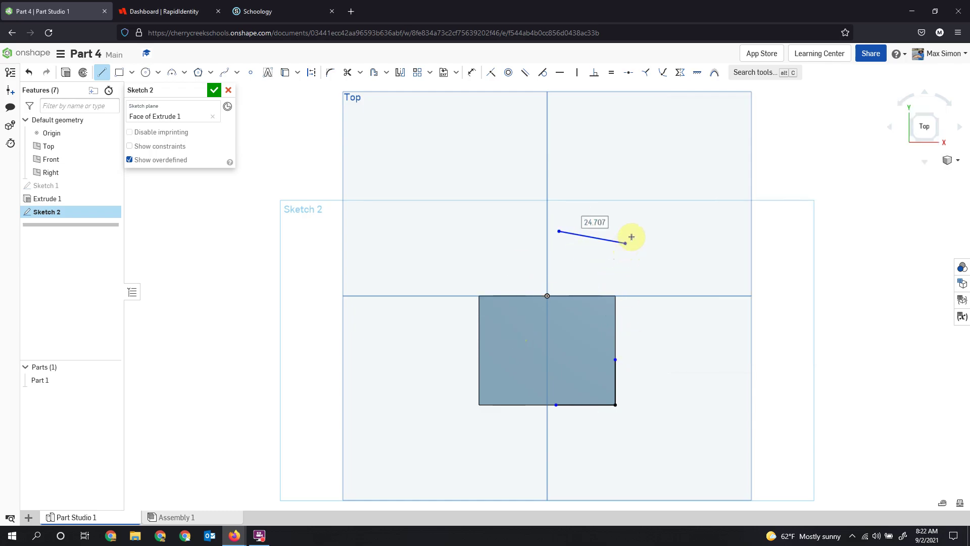
key("ctrl+z")
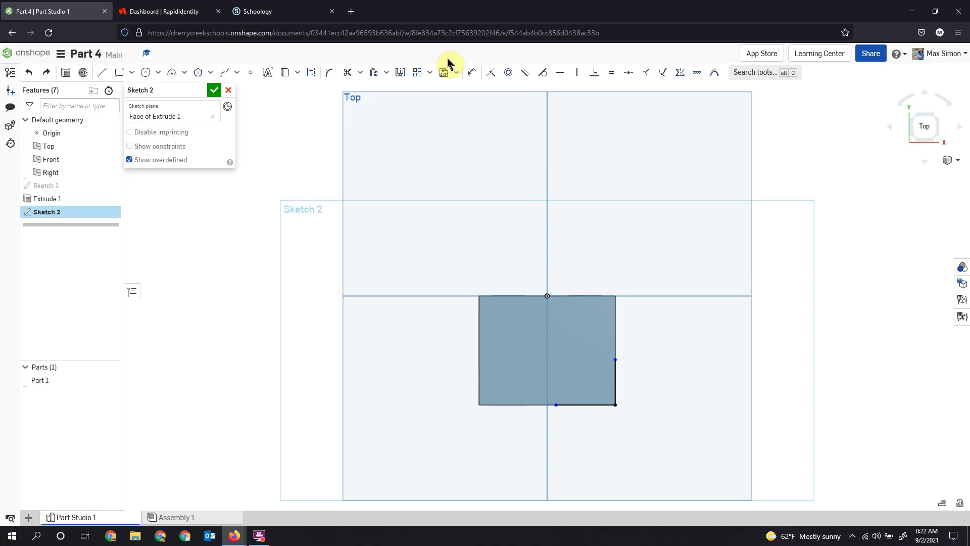
left_click(478, 71)
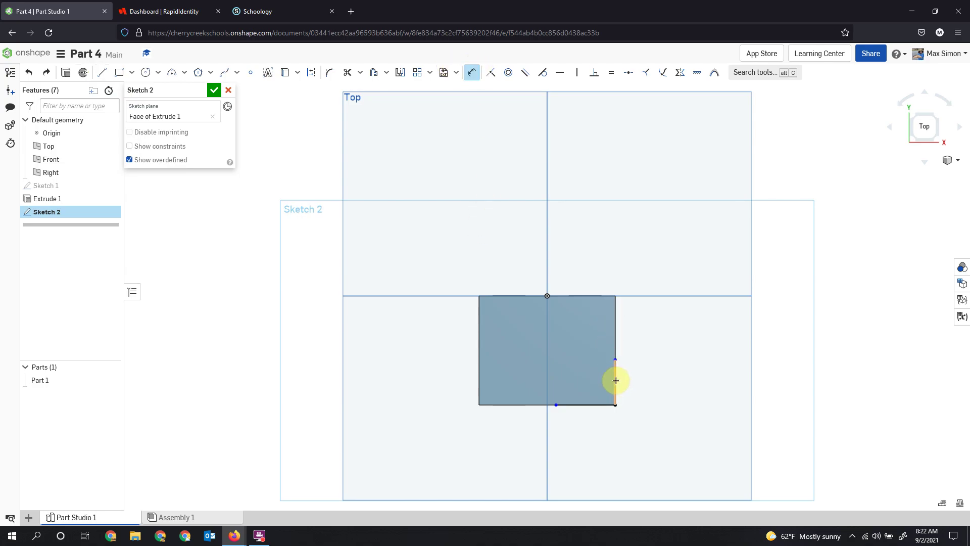
left_click(665, 378)
key("Return")
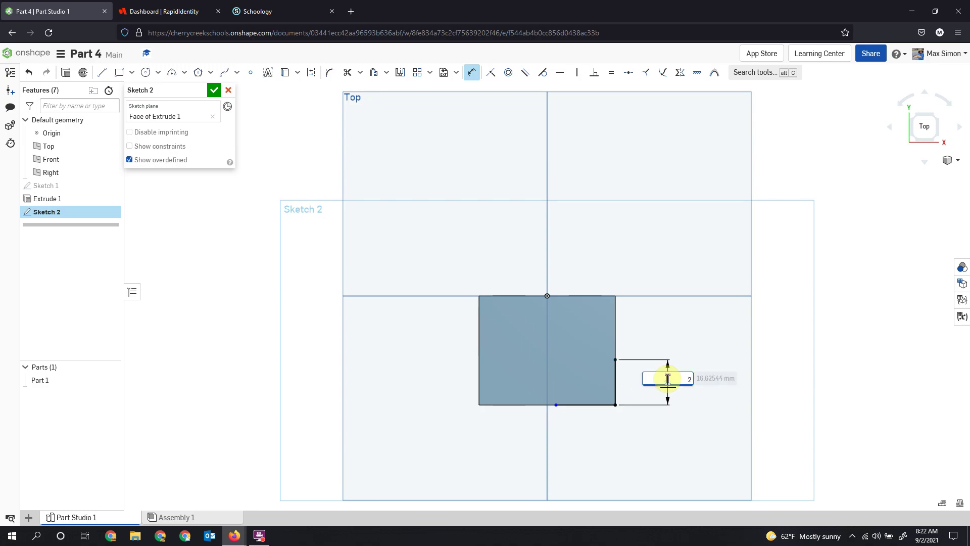
left_click(585, 431)
key("Return")
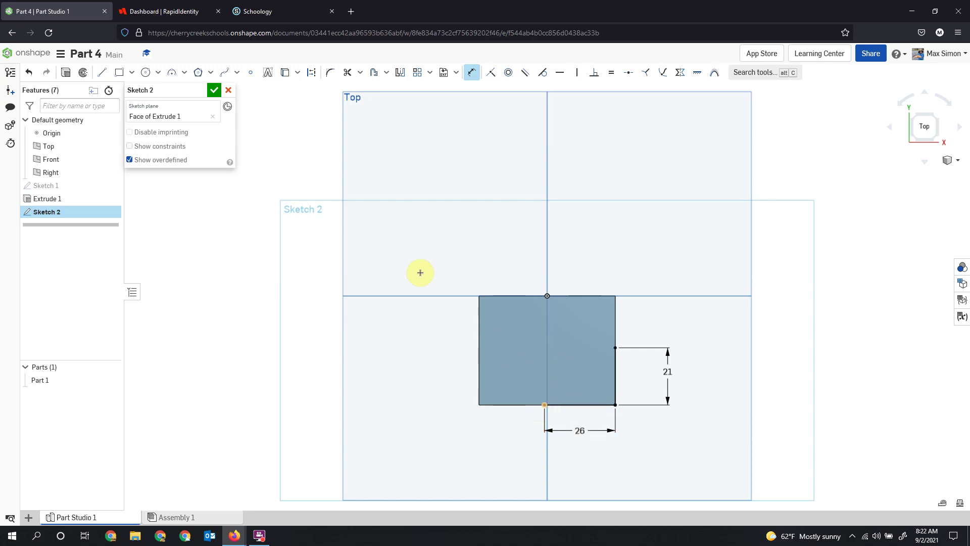
Step: Sketch a diagonal line joining the free ends of the 21 mm and 26 mm lines to close the corner triangle
left_click(100, 76)
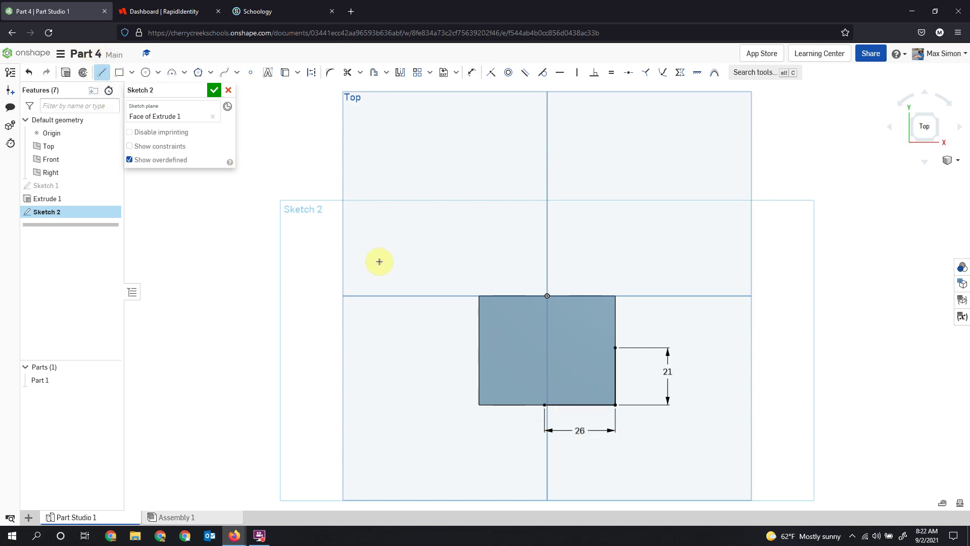
left_click(545, 404)
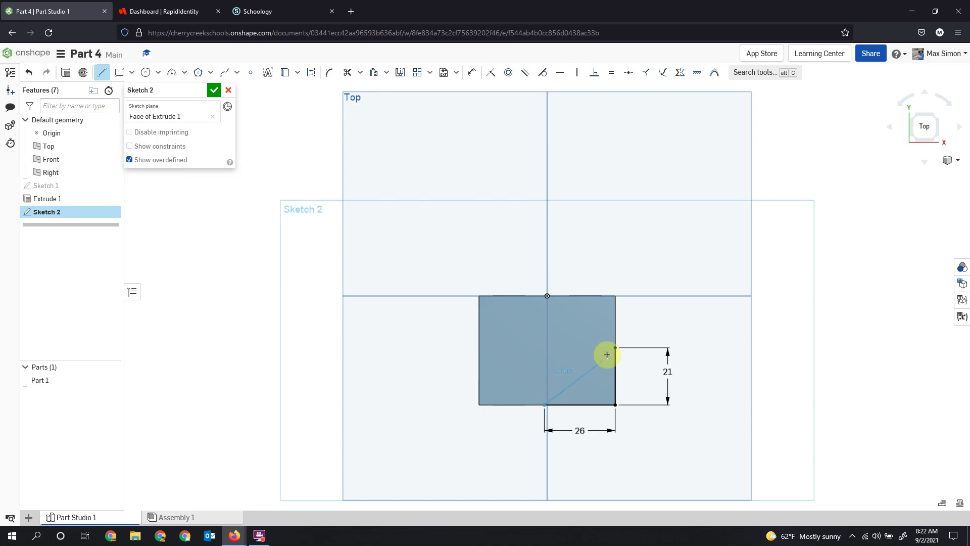
left_click(615, 348)
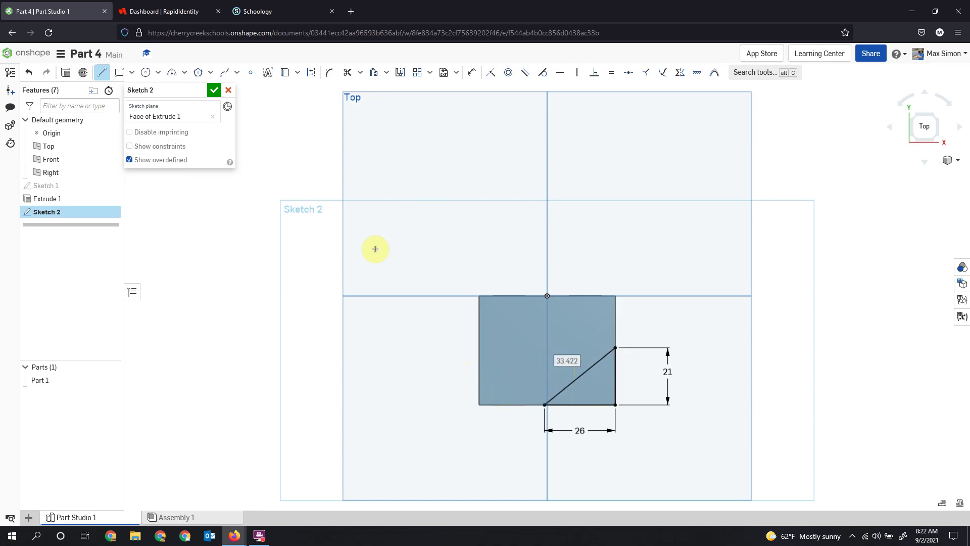
Step: Sketch two more diagonal lines beside the triangle from the face's front edge to its right edge, about 44 mm and 54 mm long
left_click(521, 403)
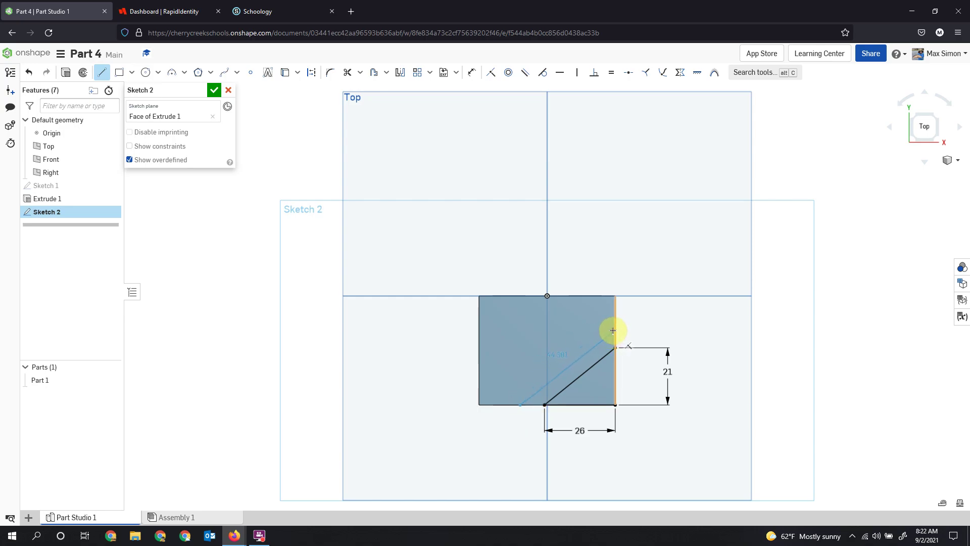
left_click(614, 331)
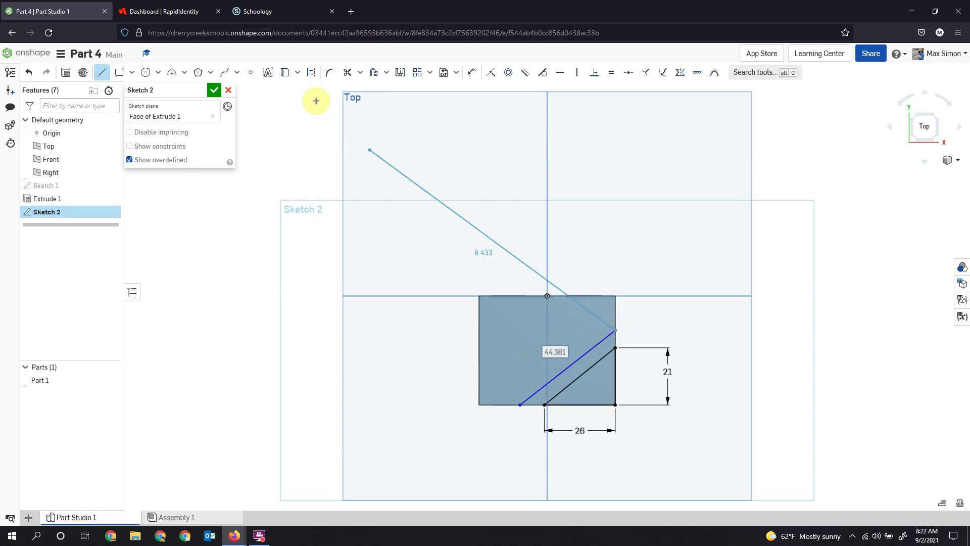
key("Escape")
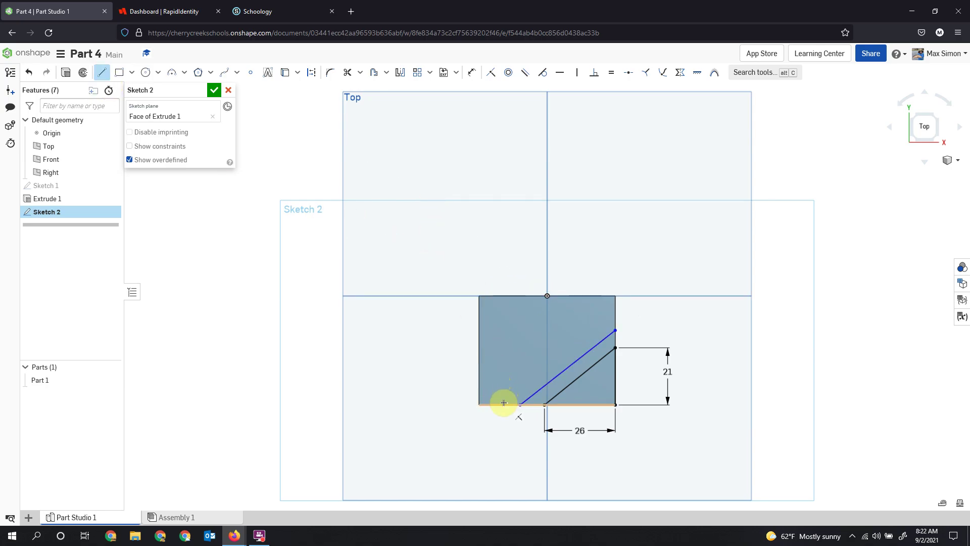
left_click(501, 405)
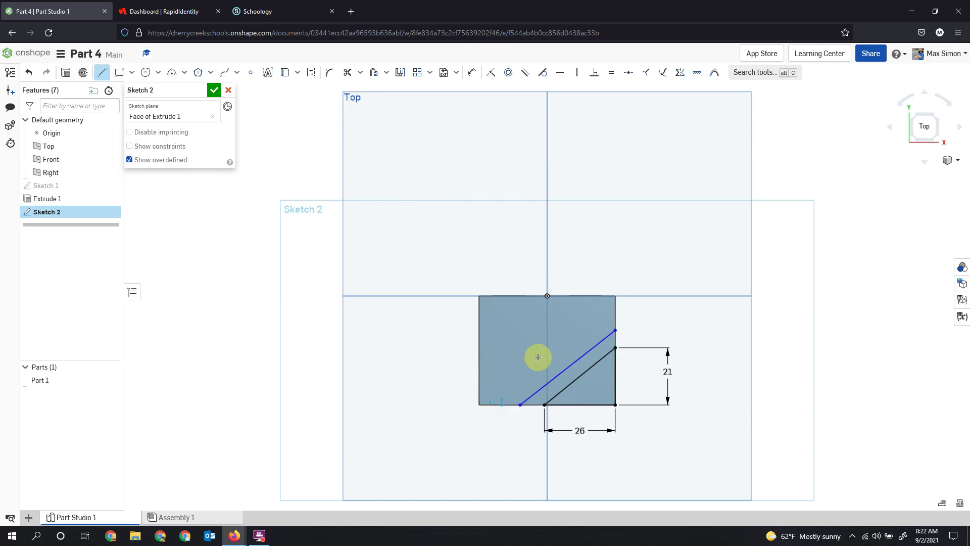
left_click(613, 313)
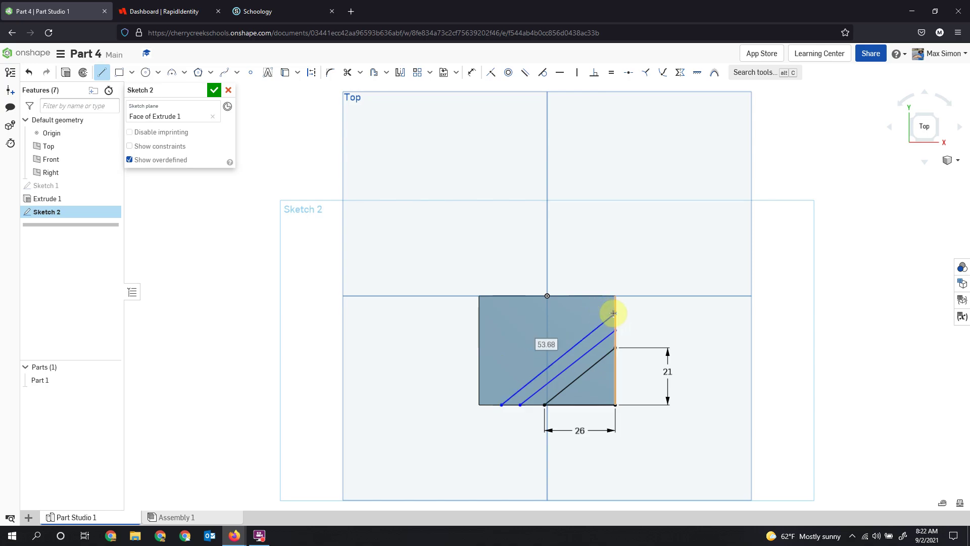
key("Escape")
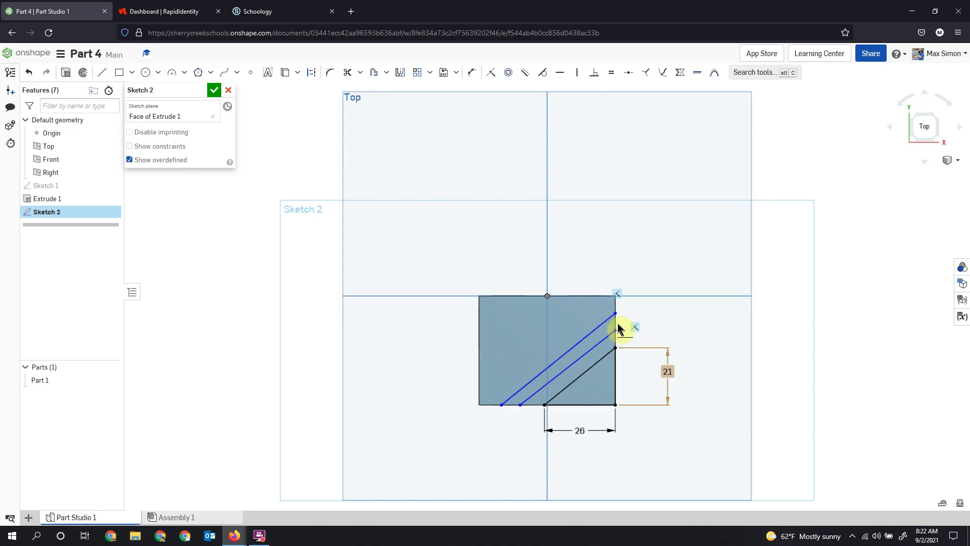
left_click(584, 372)
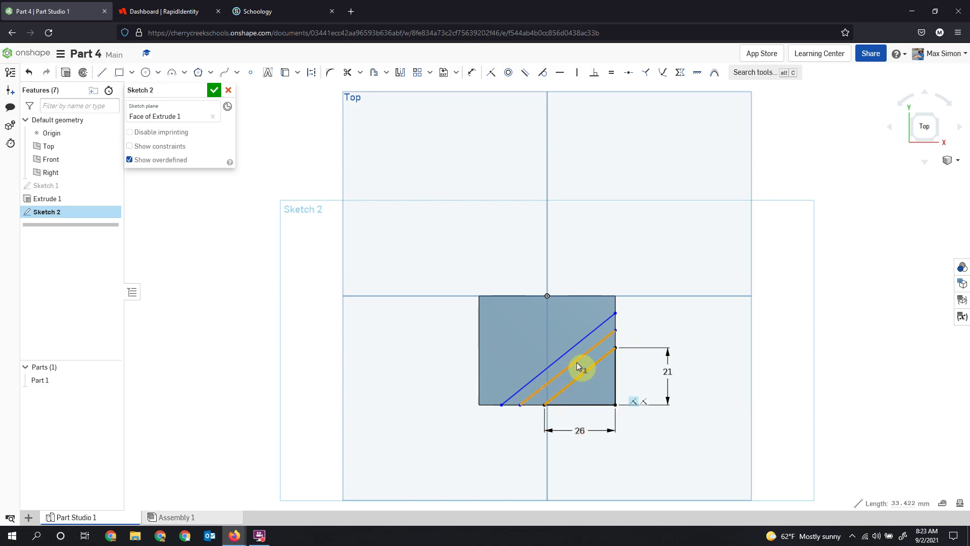
left_click(577, 362)
left_click(564, 355)
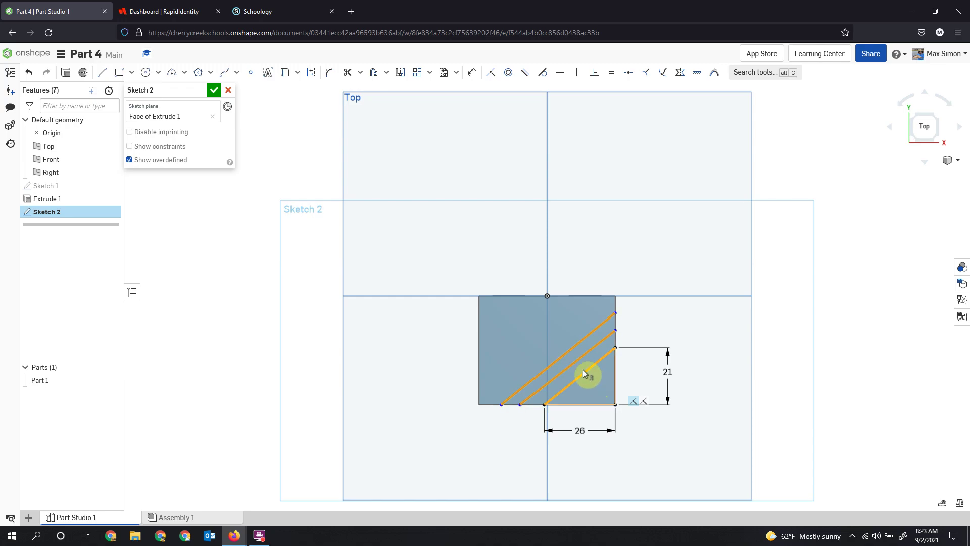
left_click(666, 325)
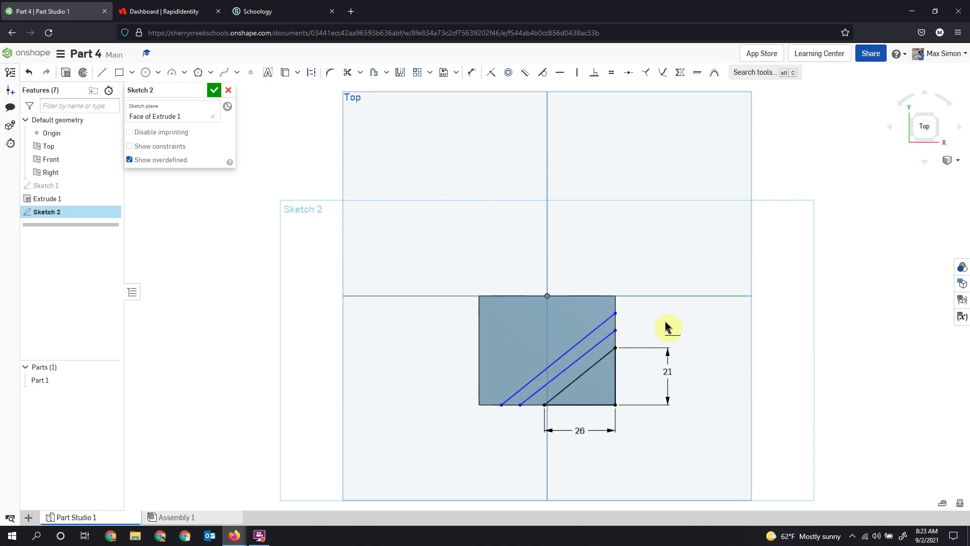
Step: Constrain the three diagonal lines to be parallel to each other
left_click(581, 375)
left_click(572, 364)
left_click(566, 355)
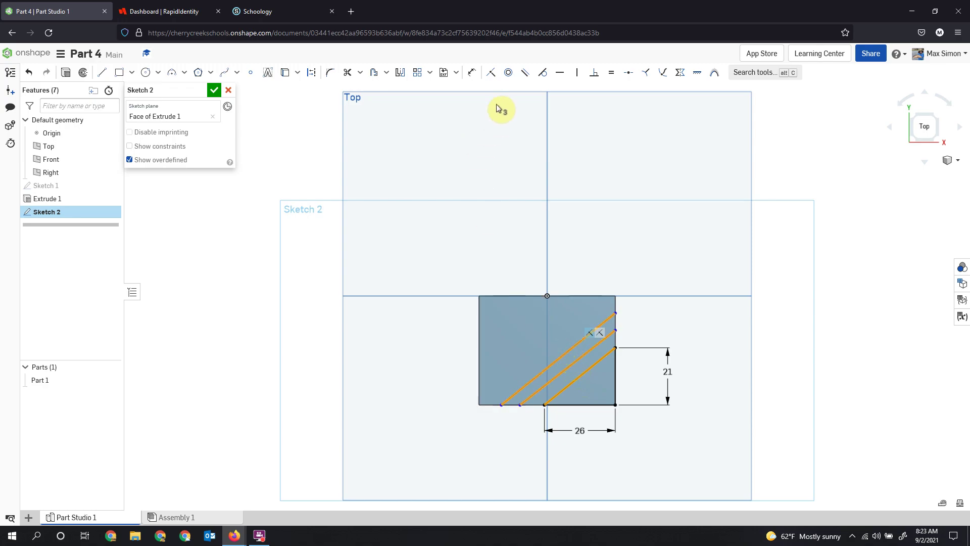
left_click(523, 76)
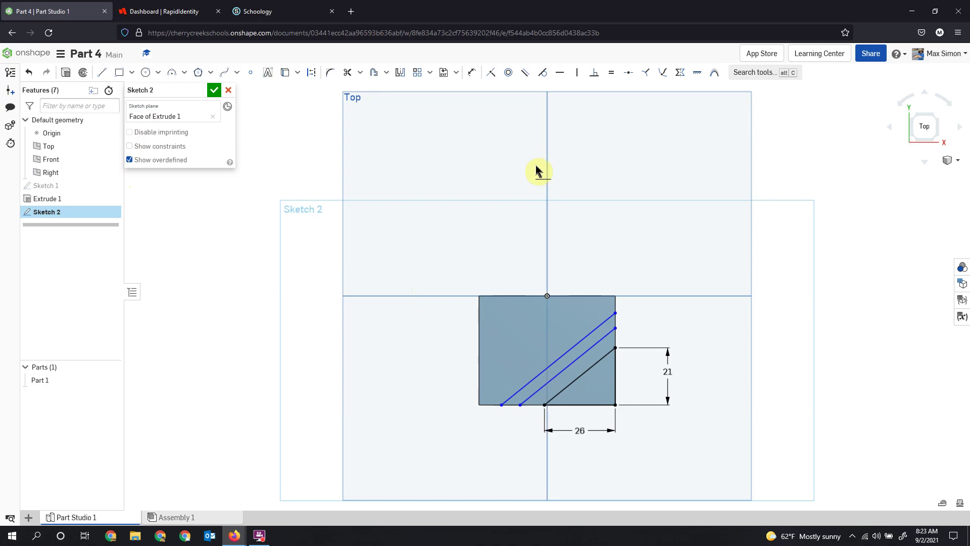
Step: Dimension the distance between the triangle's diagonal and the middle diagonal line as 5 mm
left_click(587, 372)
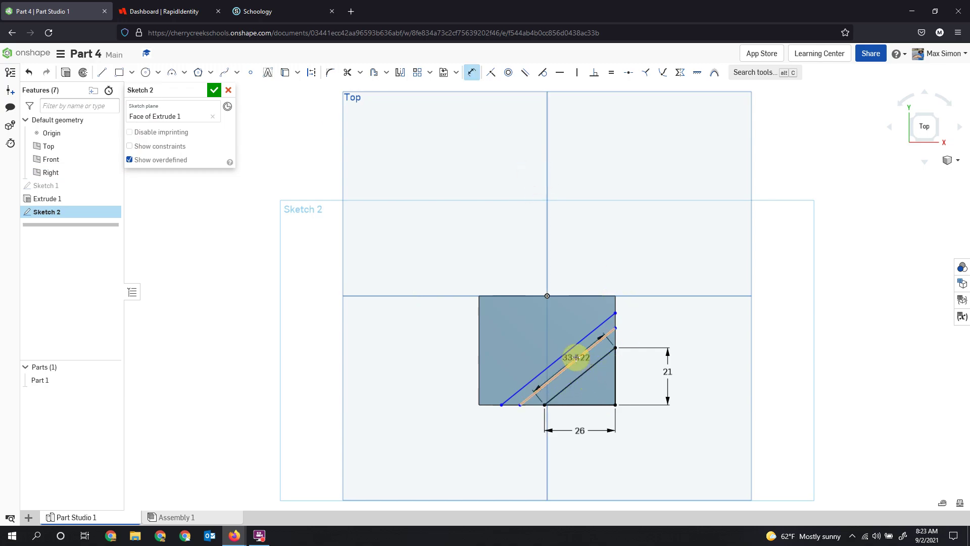
left_click(577, 357)
left_click(690, 314)
type("50")
key("Return")
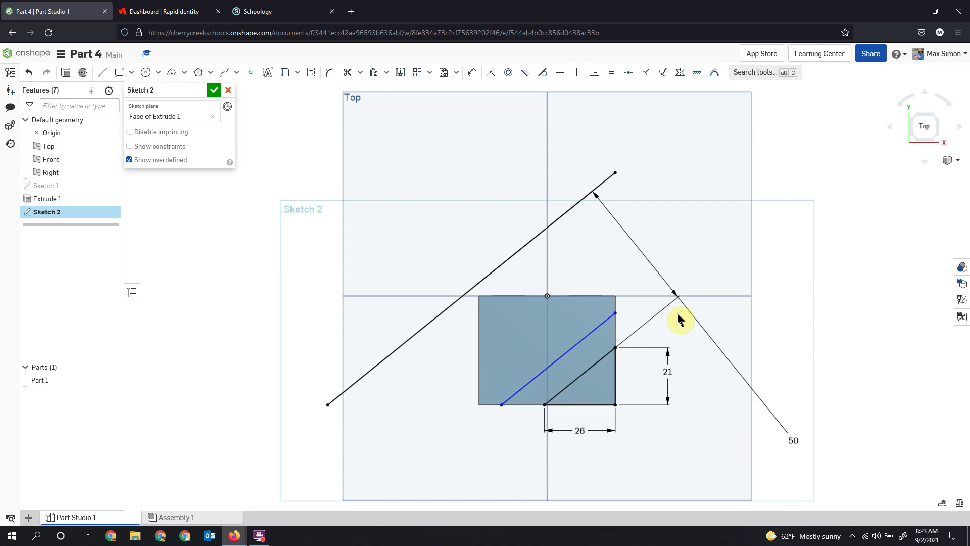
key("ctrl+z")
double_click(687, 315)
type("5")
key("Return")
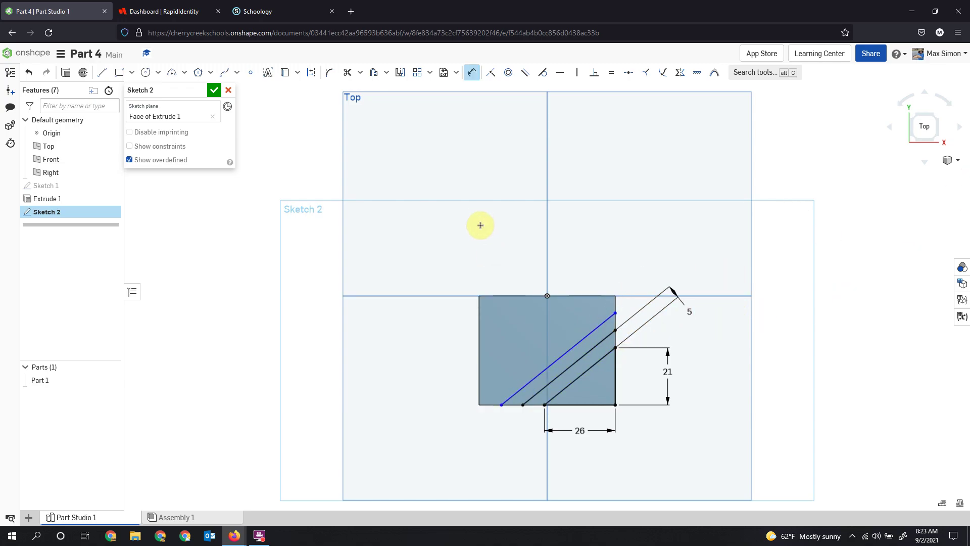
Step: Dimension the distance between the middle and outermost diagonal lines as 5 mm
left_click(583, 340)
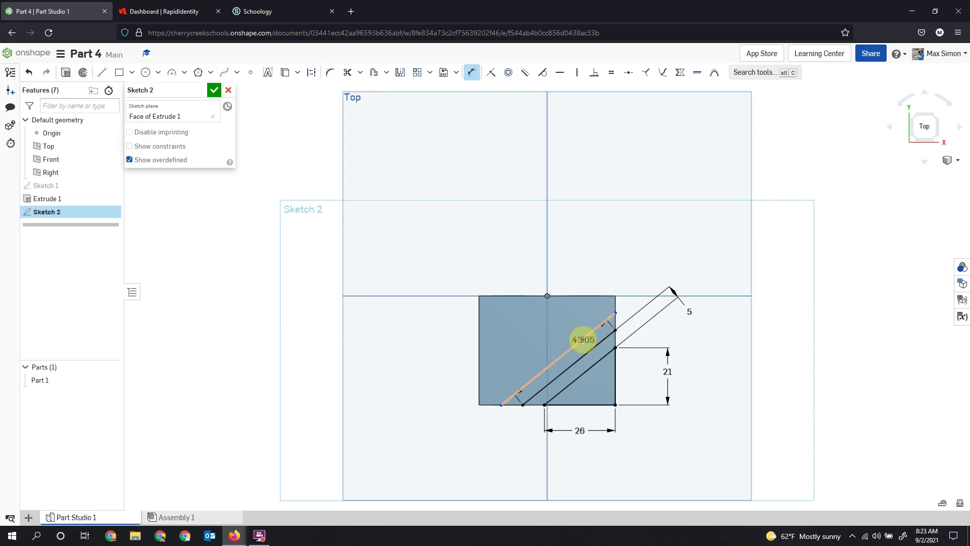
left_click(721, 241)
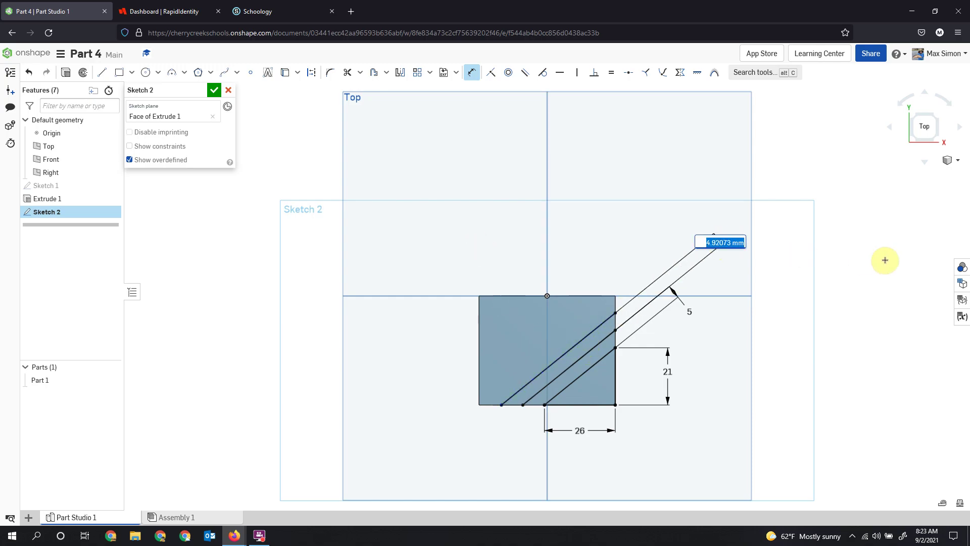
type("5")
key("Return")
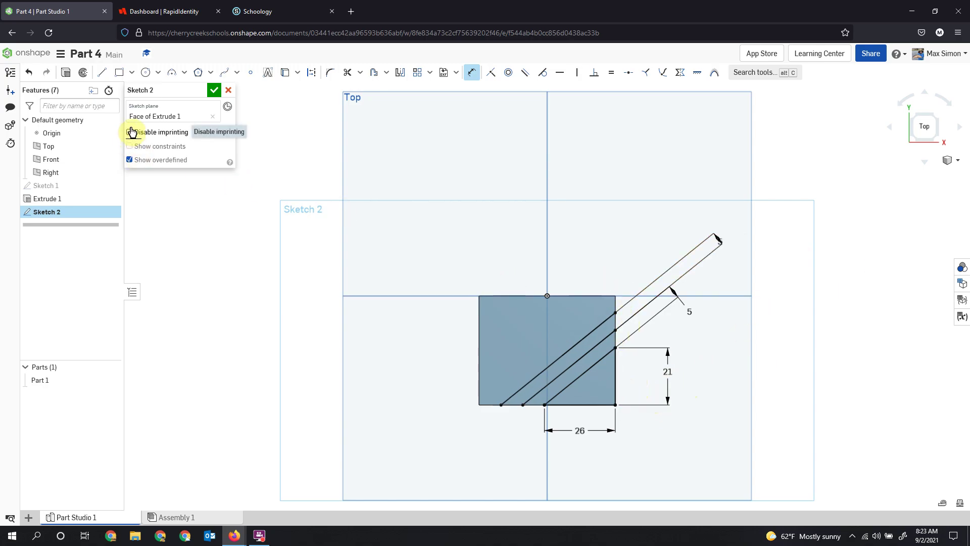
Step: Close both ends of the outer diagonal strip with lines along the face's right and front edges, and finish the sketch
key("l")
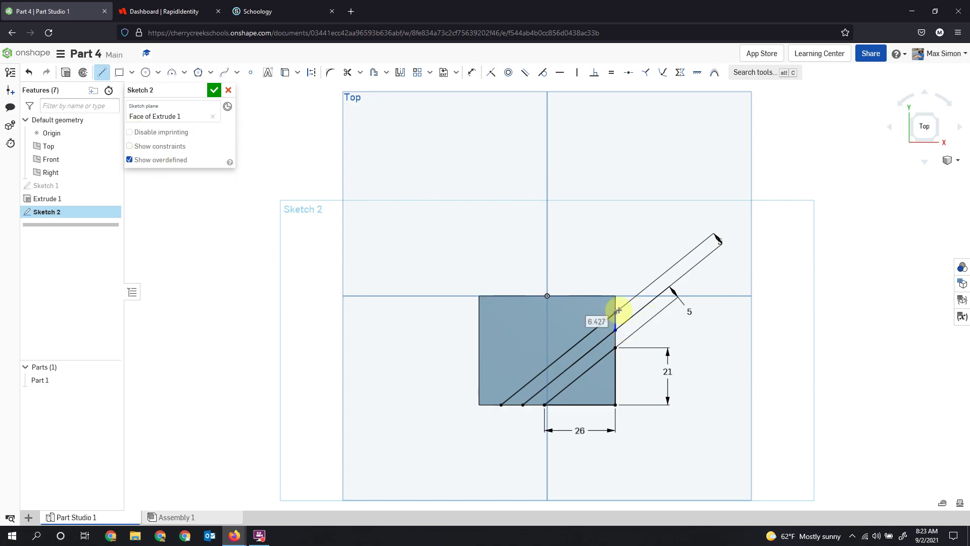
left_click(523, 405)
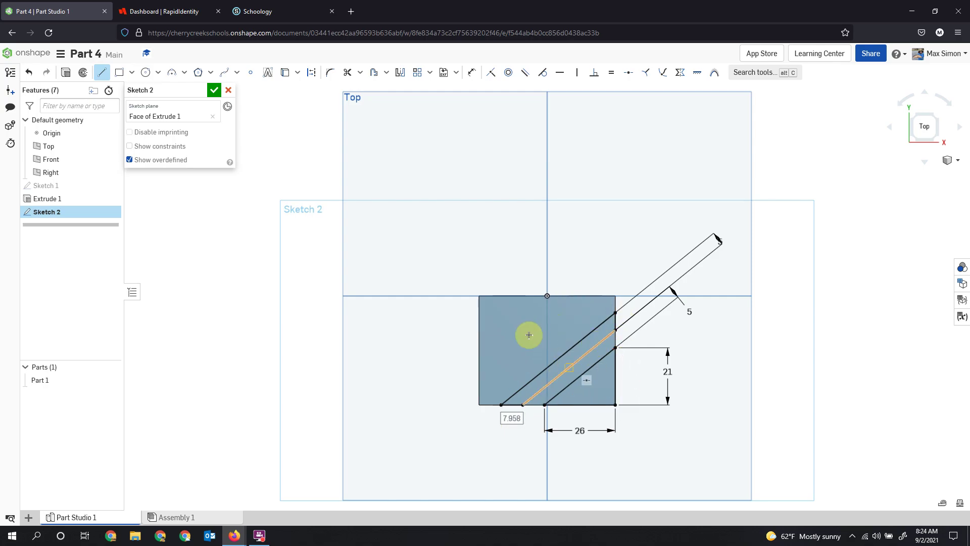
left_click(215, 91)
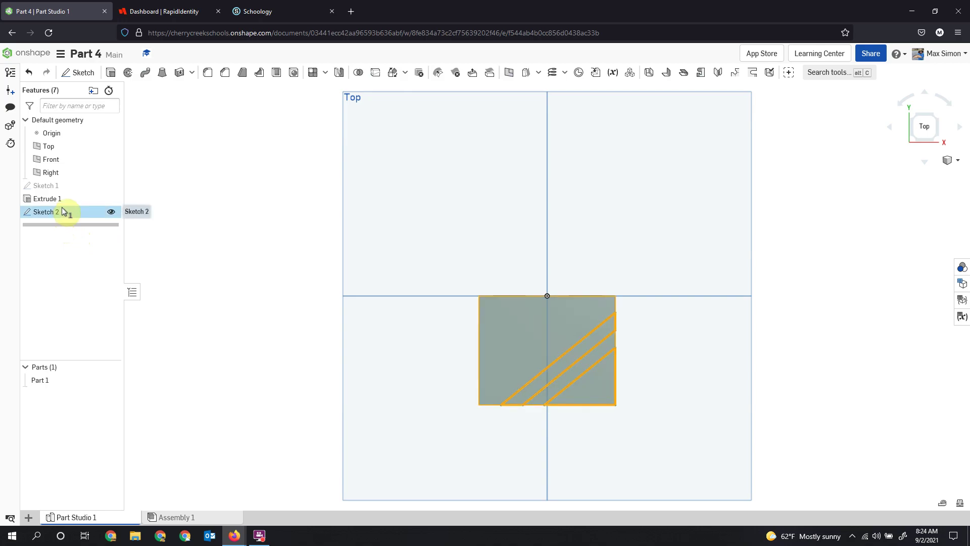
Step: Extrude the corner triangle and outer diagonal strip as a 5 mm deep Remove cut into the block
left_click(109, 75)
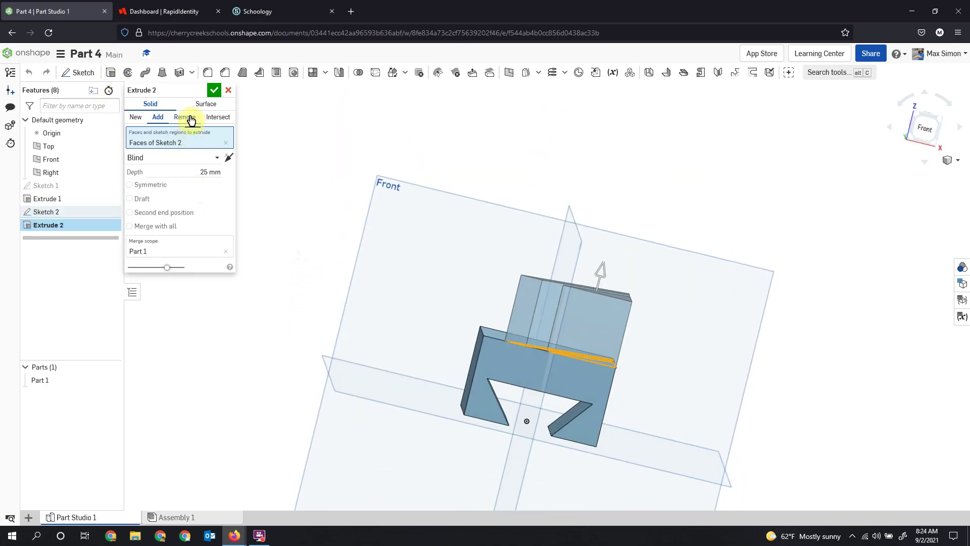
left_click(190, 118)
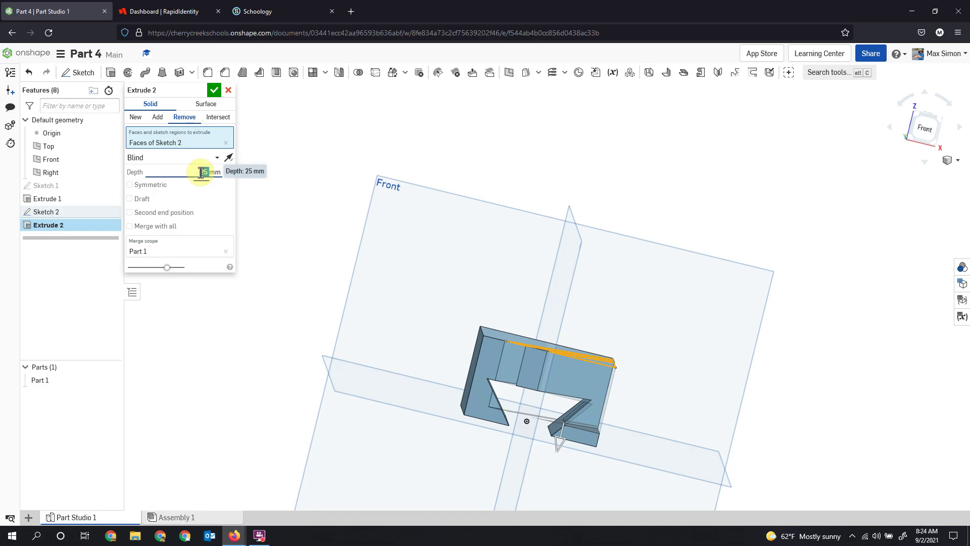
left_click_drag(202, 173, 233, 173)
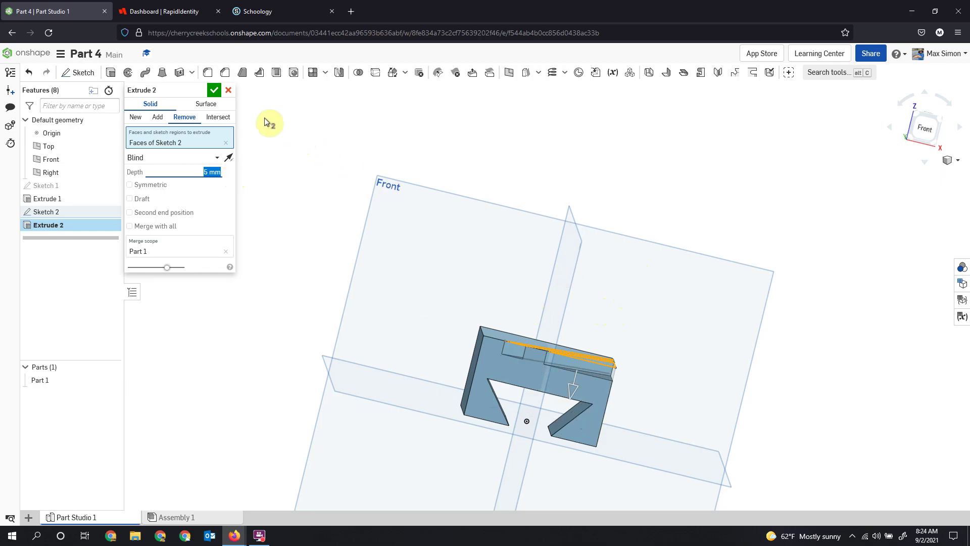
left_click(214, 91)
Step: View the finished part in isometric and compare it with the reference drawing in Schoology
right_click_drag(342, 251, 299, 289)
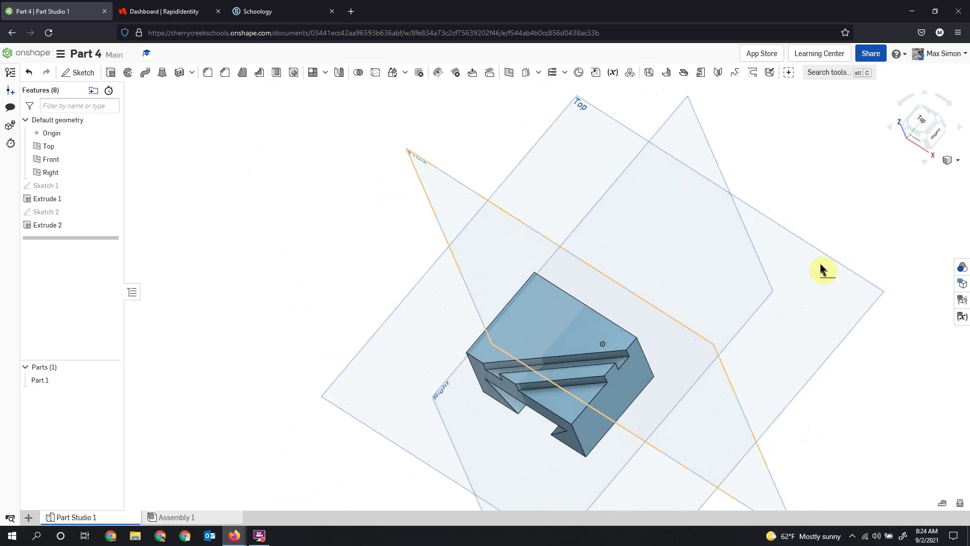
left_click(961, 163)
left_click(953, 176)
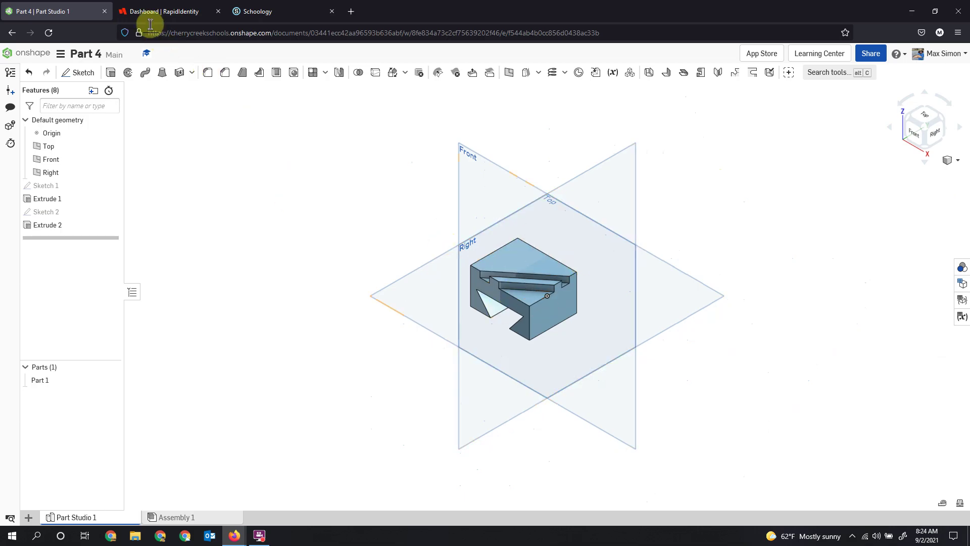
left_click(253, 12)
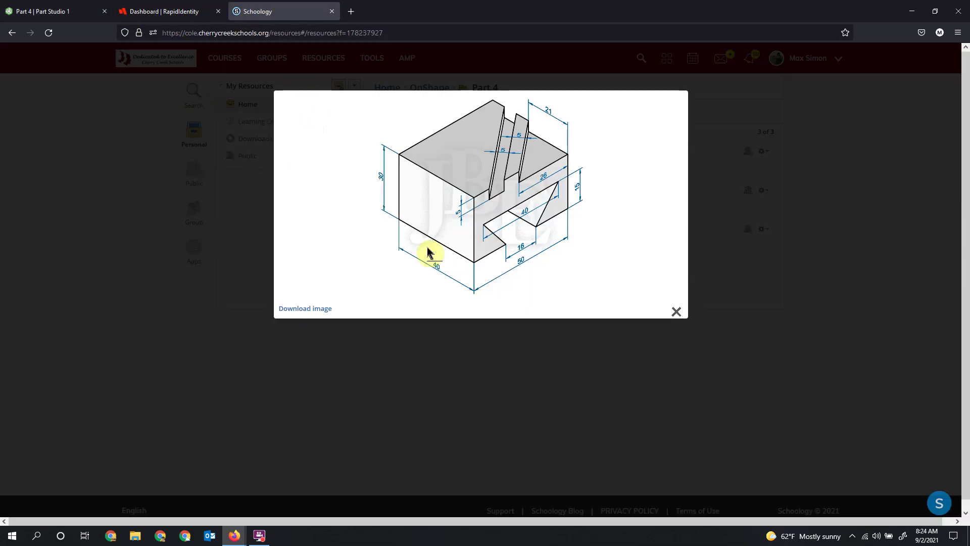
Step: Close the reference drawing and open the Mass Properties spreadsheet from the OnShape resources folder to look up Part 4's material and mass
left_click(676, 312)
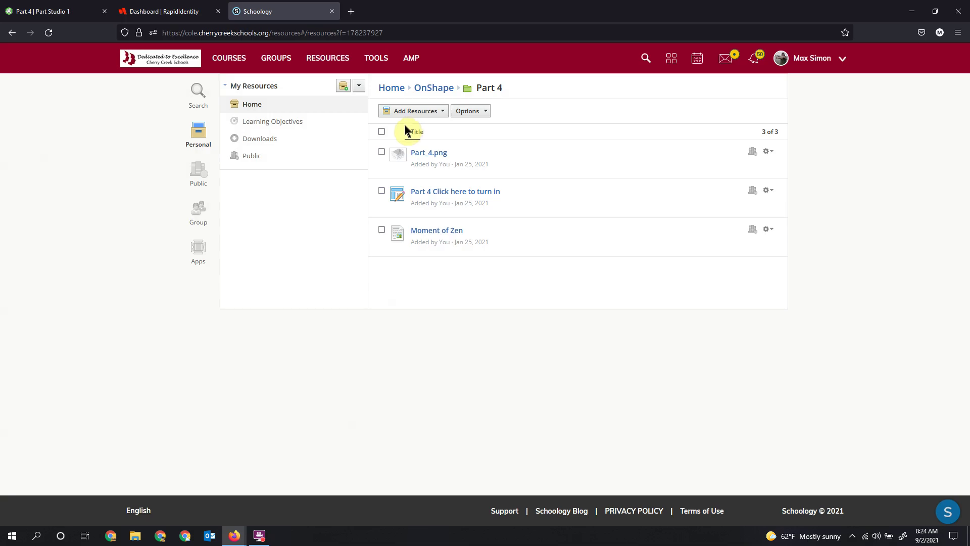
left_click(450, 91)
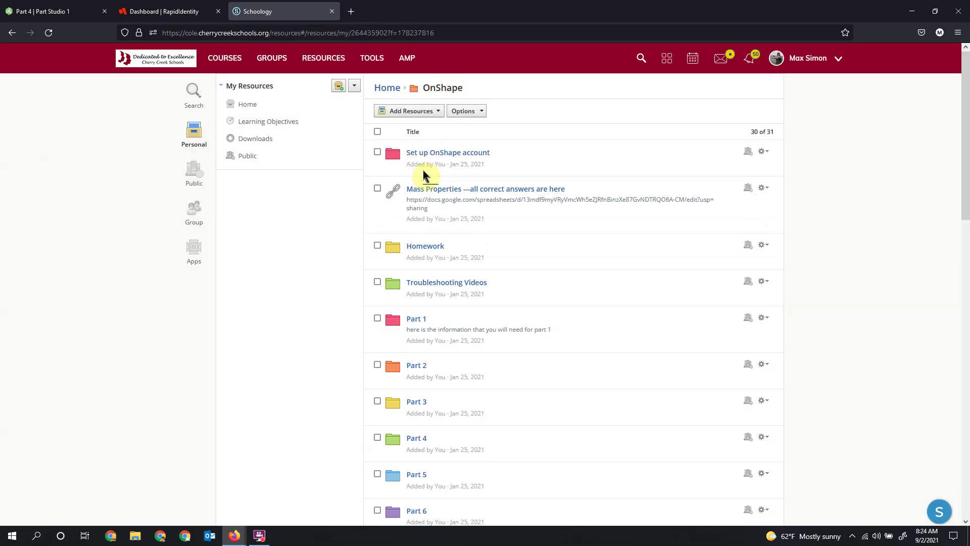
left_click(441, 194)
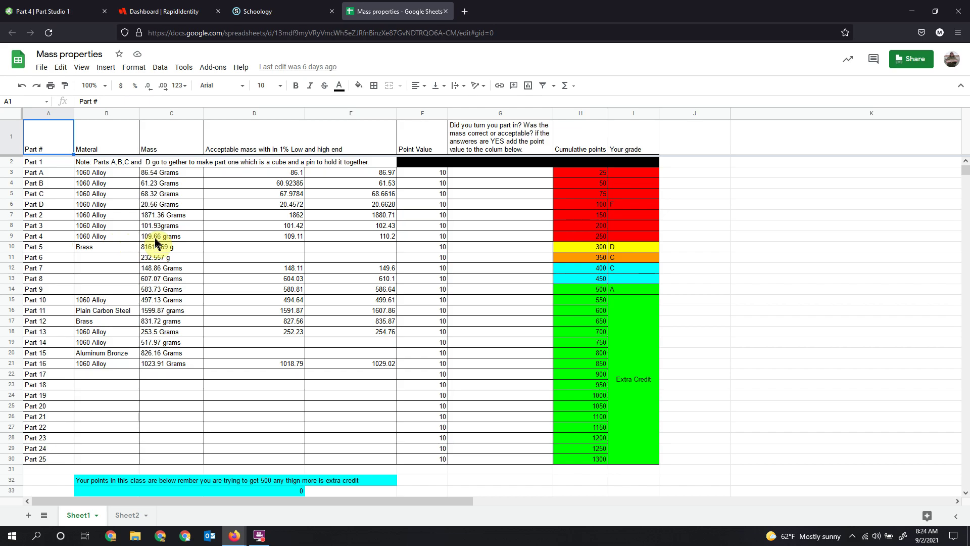
Step: Switch back to Onshape and assign the Aluminum - 1060 material from the Onshape Material Library to Part 1
left_click(66, 12)
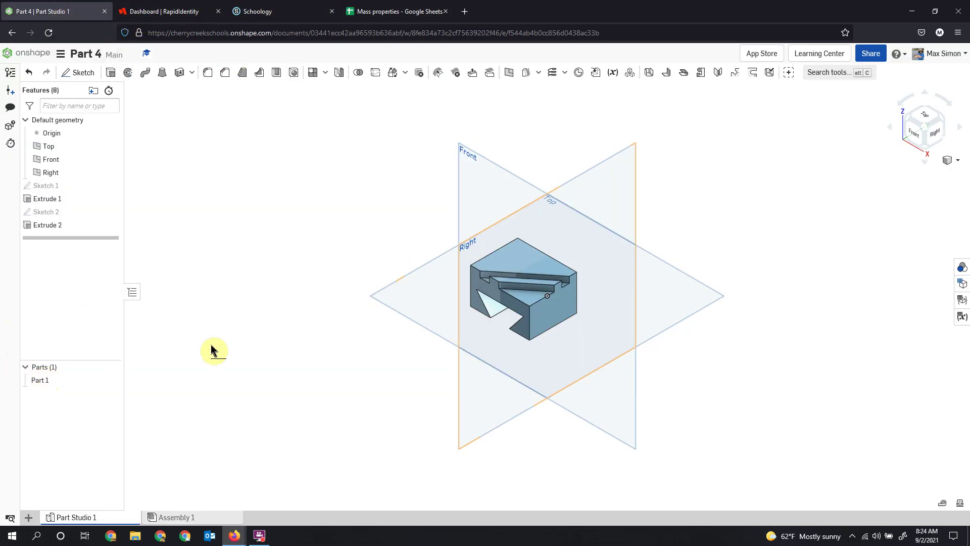
left_click(55, 383)
right_click(66, 378)
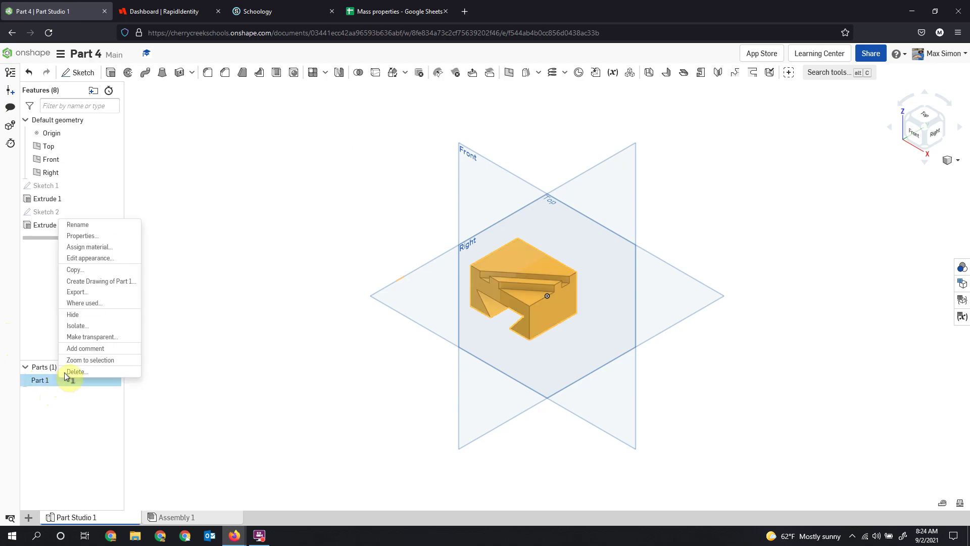
left_click(128, 252)
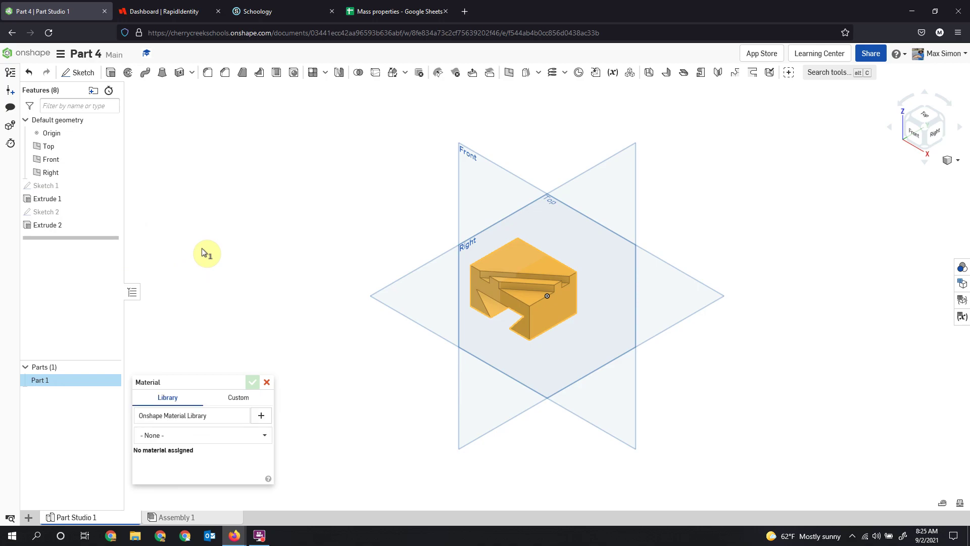
left_click(202, 436)
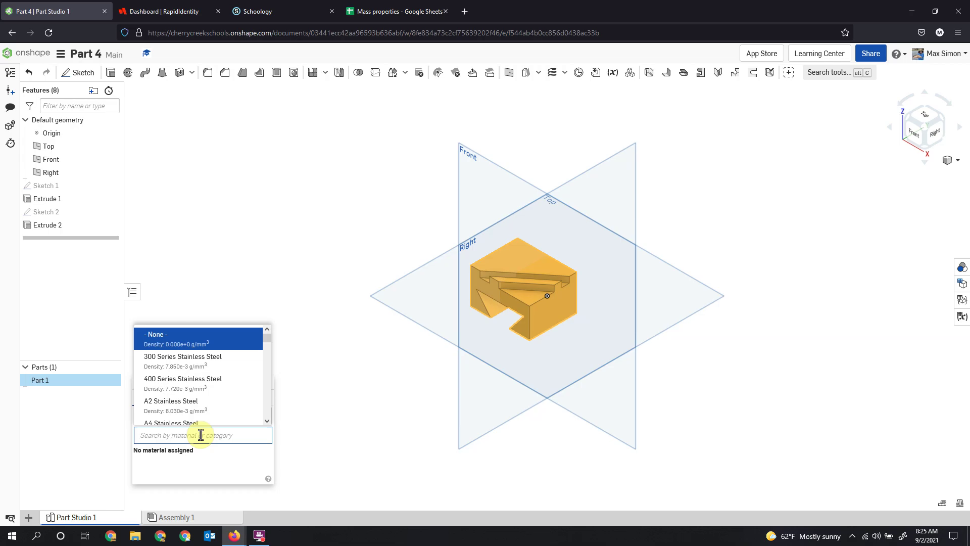
type("1060")
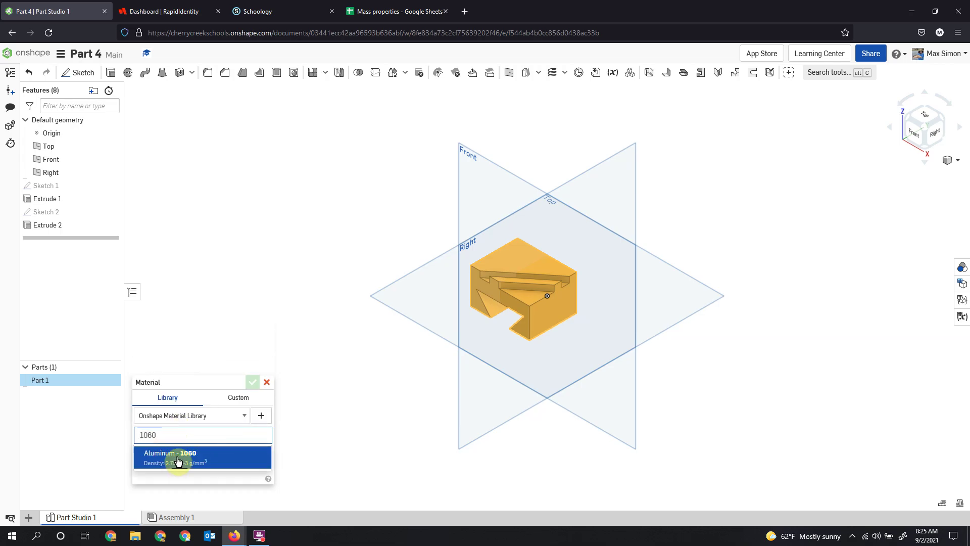
left_click(177, 461)
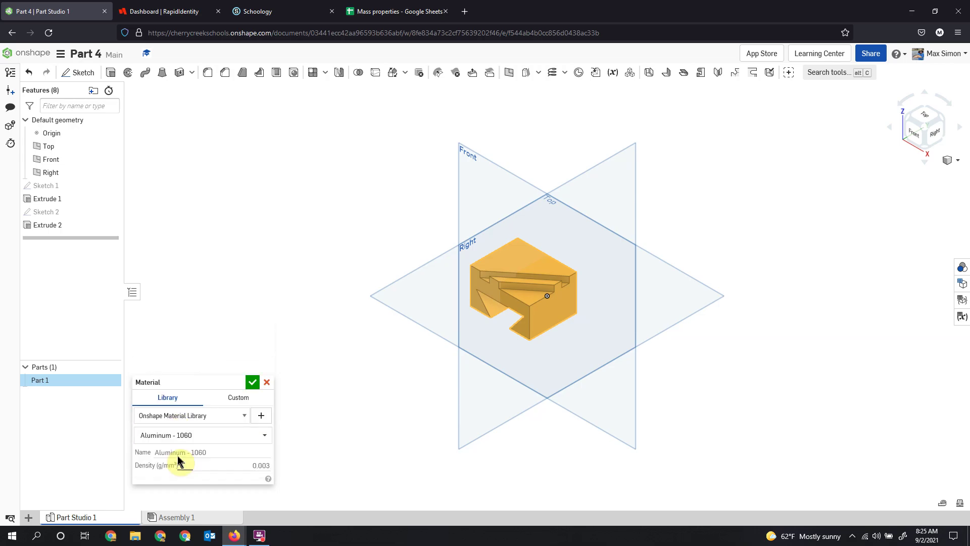
left_click(254, 385)
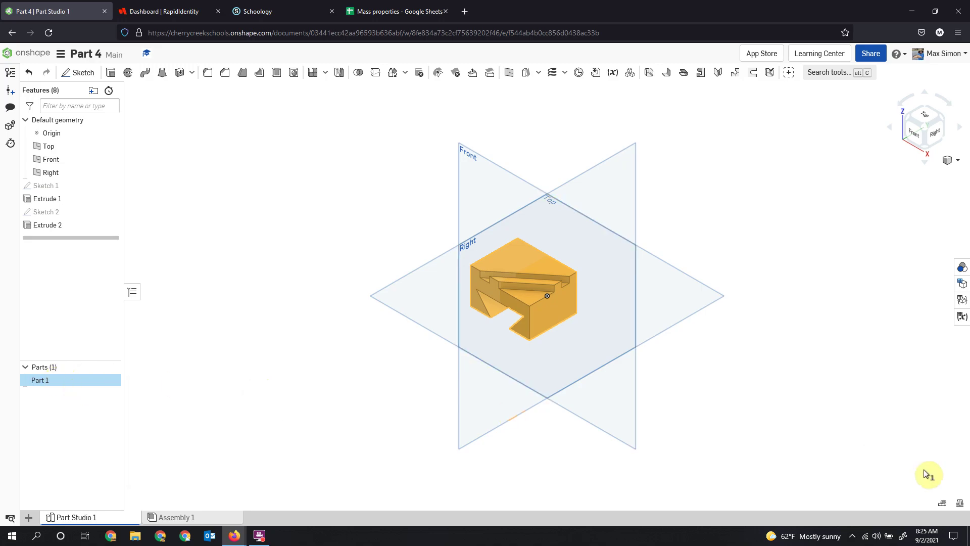
Step: Measure Part 1's mass properties, compare its mass with the Part 4 row of the Mass properties spreadsheet, and highlight the mass value
left_click(962, 505)
mouse_move(858, 221)
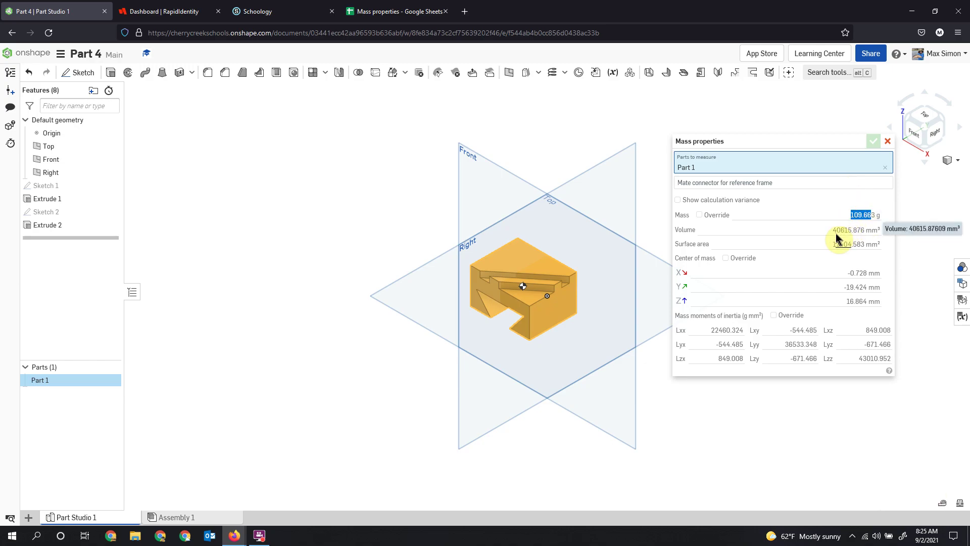
left_click(397, 12)
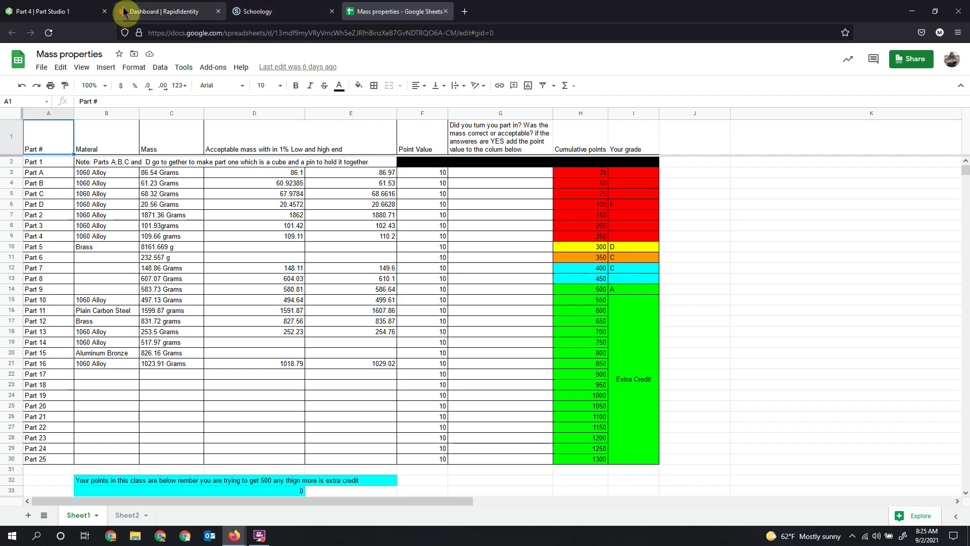
left_click(82, 14)
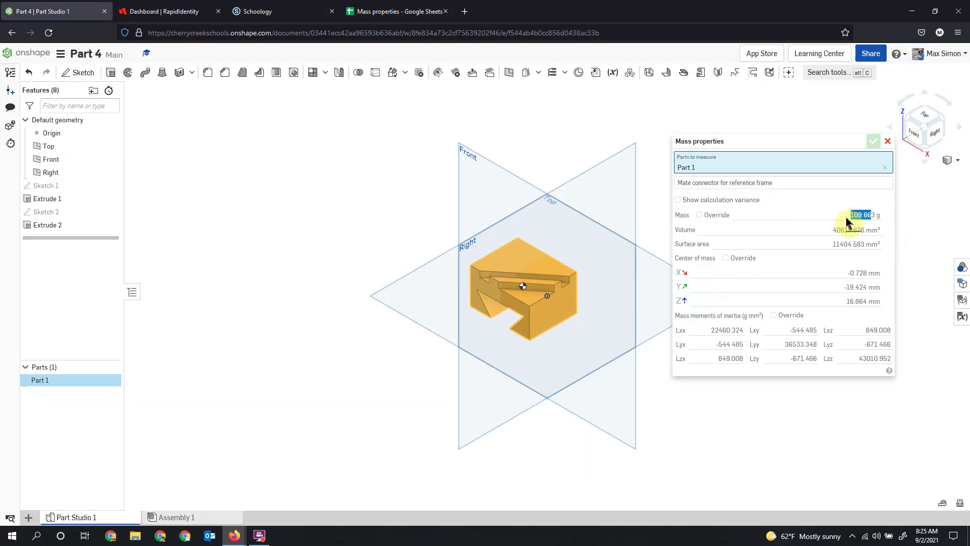
mouse_move(874, 223)
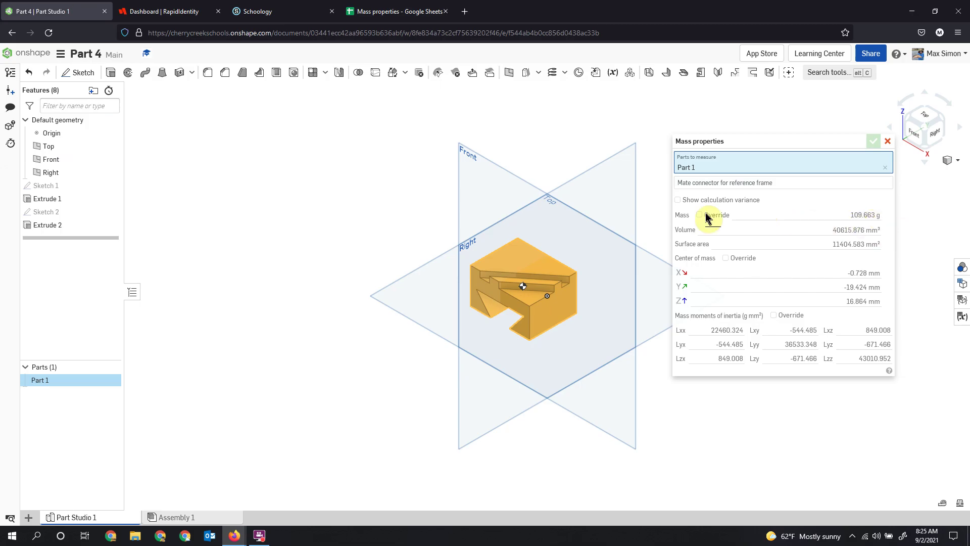
left_click_drag(847, 217, 894, 224)
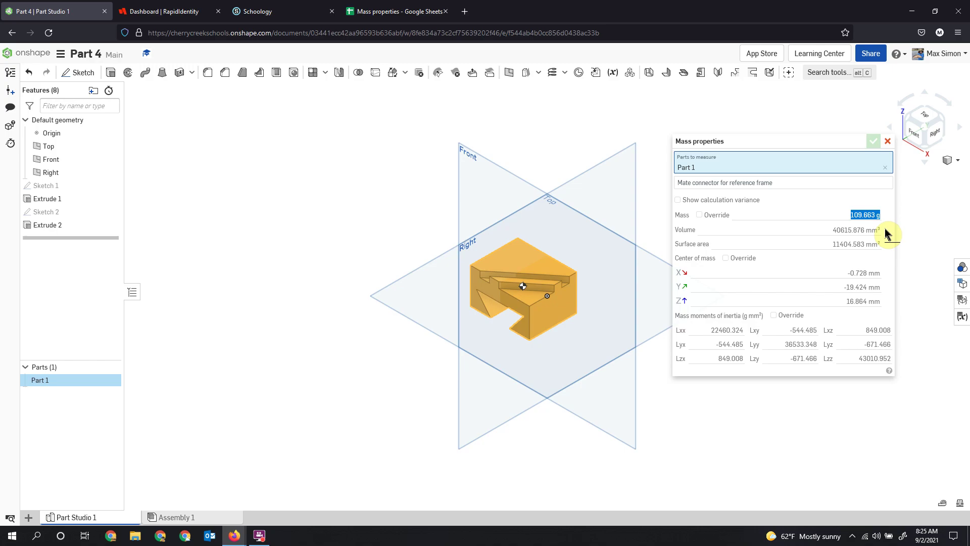
left_click(873, 218)
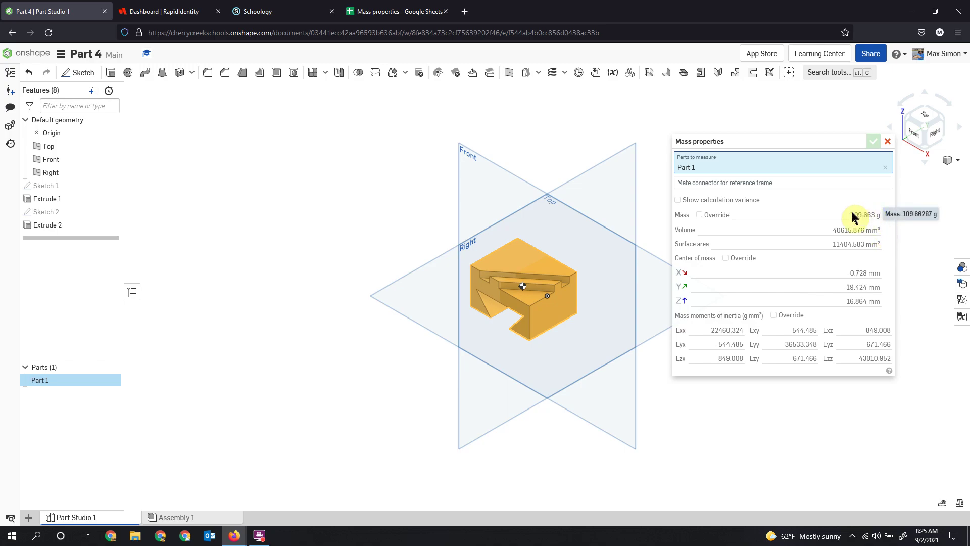
left_click_drag(851, 218, 905, 225)
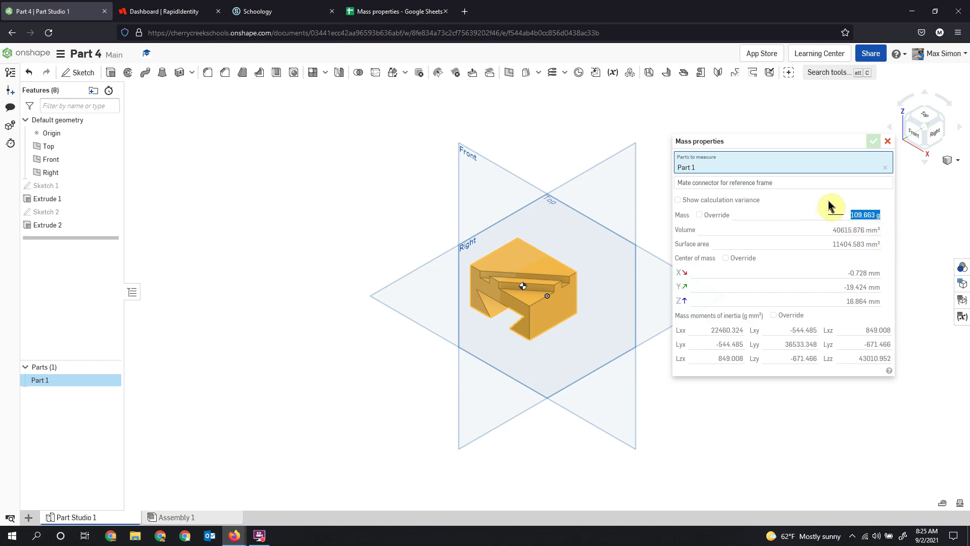